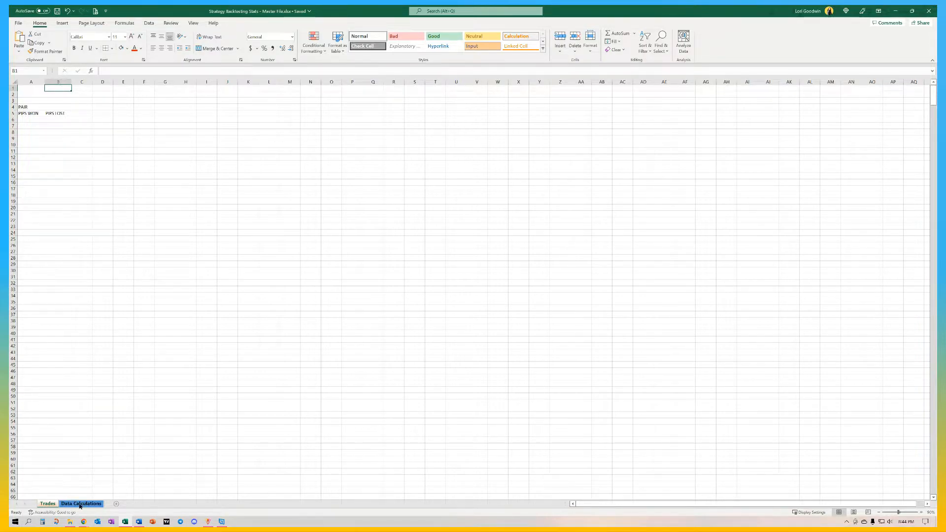
- On the Trades sheet, log a 56-pip win in A7 and a 66-pip loss in B8
{"action": "left_click", "coordinate": [47, 503]}
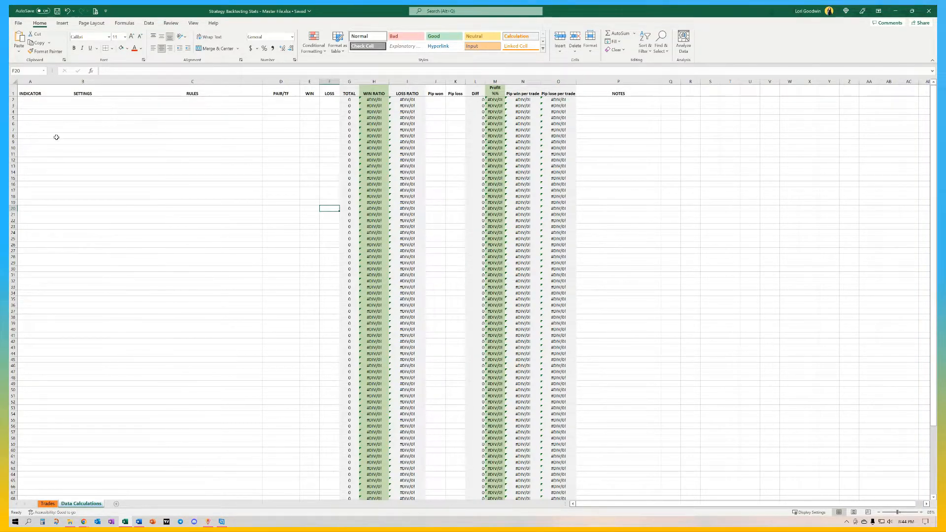
{"action": "left_click", "coordinate": [48, 504]}
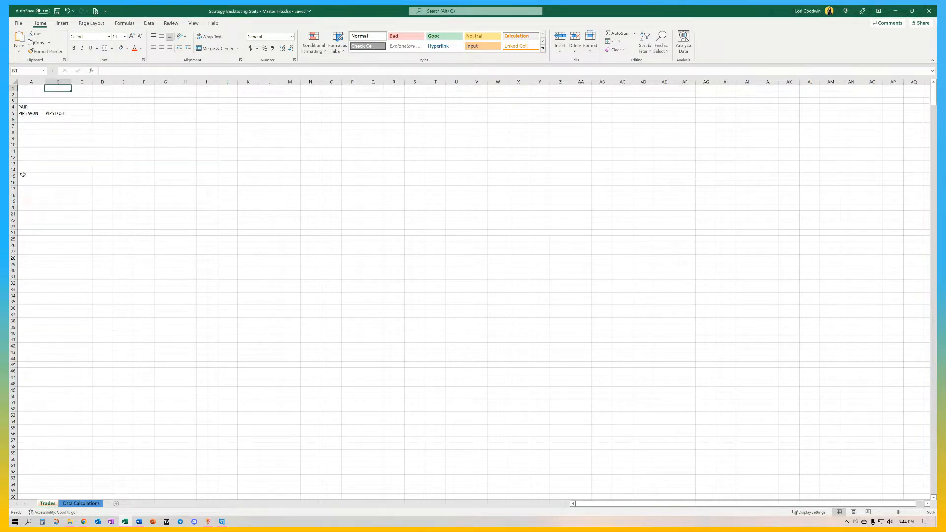
{"action": "left_click", "coordinate": [32, 127]}
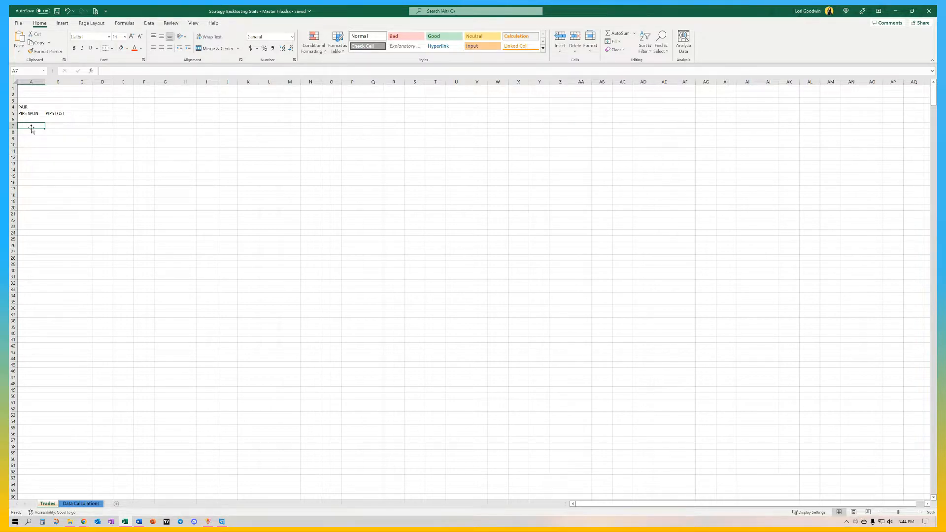
{"action": "type", "text": "5"}
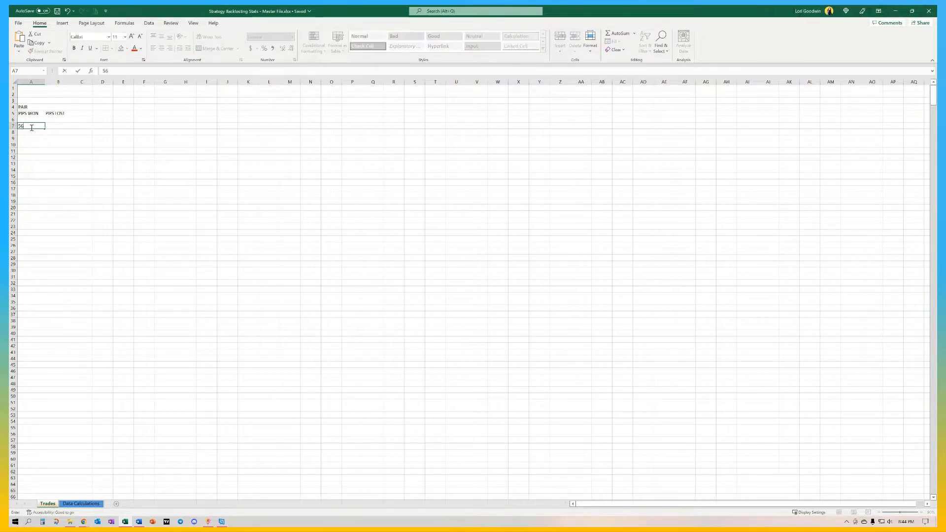
{"action": "type", "text": "6"}
{"action": "key", "text": "Return"}
{"action": "key", "text": "Right"}
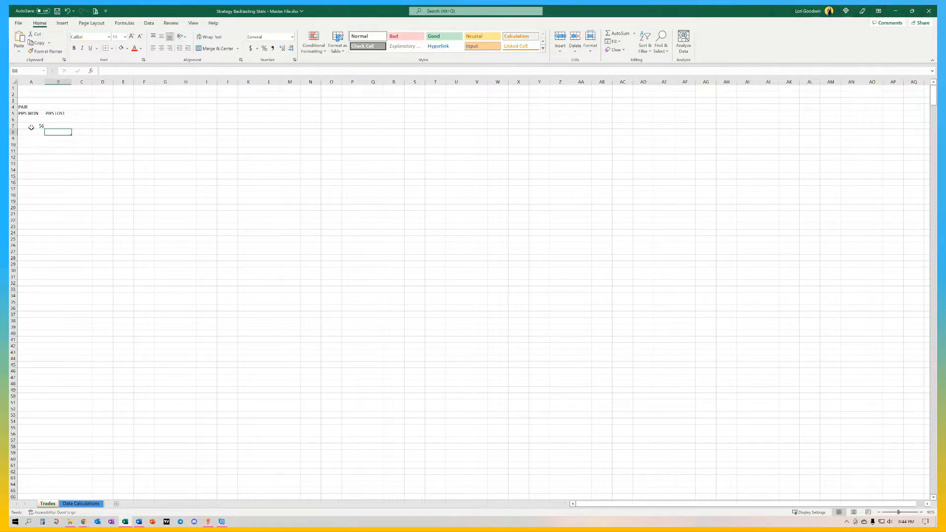
{"action": "type", "text": "66"}
{"action": "key", "text": "Return"}
- Log a 74-pip win in A9, with losses of 22 and 10 pips in B10 and B11
{"action": "type", "text": "74"}
{"action": "key", "text": "Return"}
{"action": "key", "text": "Right"}
{"action": "type", "text": "22"}
{"action": "key", "text": "Return"}
{"action": "type", "text": "10"}
{"action": "key", "text": "Return"}
{"action": "key", "text": "Left"}
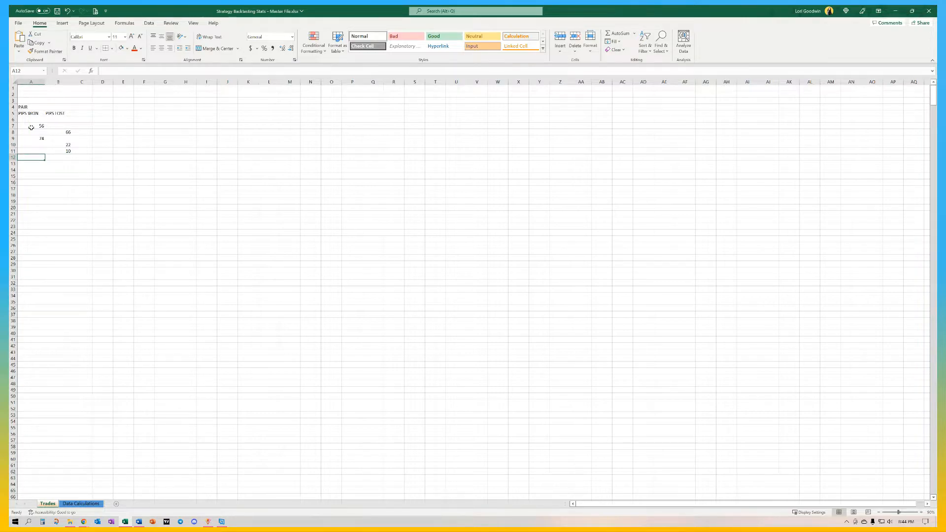
- Log four more winning trades of 88, 40, 31 and 20 pips in A12 to A15
{"action": "type", "text": "88"}
{"action": "key", "text": "Return"}
{"action": "type", "text": "40"}
{"action": "key", "text": "Return"}
{"action": "type", "text": "31"}
{"action": "key", "text": "Return"}
{"action": "type", "text": "20"}
{"action": "key", "text": "Return"}
- Tally the PIPS WON entries, entering the win count 6 in A18 and the pip total 309 in A19
{"action": "left_click", "coordinate": [40, 190]}
{"action": "left_click_drag", "start_coordinate": [34, 177], "coordinate": [34, 126]}
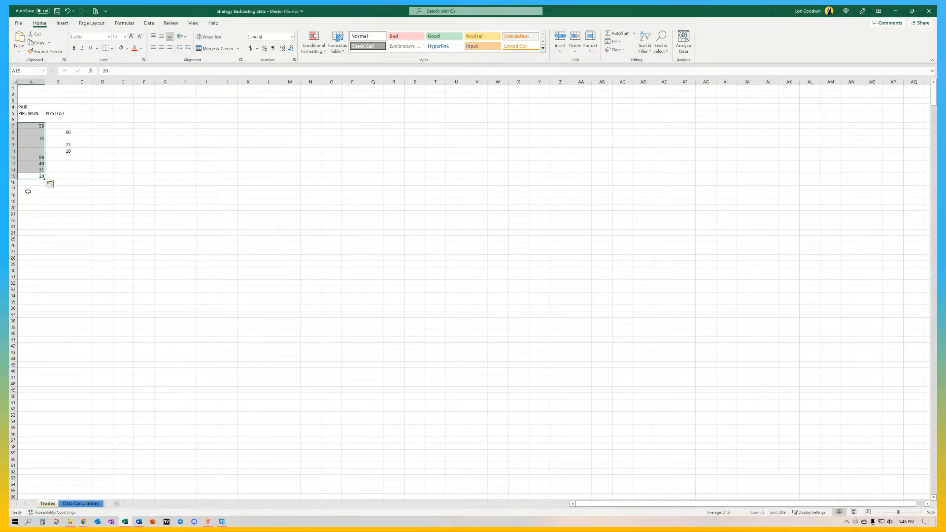
{"action": "left_click", "coordinate": [30, 189]}
{"action": "left_click", "coordinate": [29, 196]}
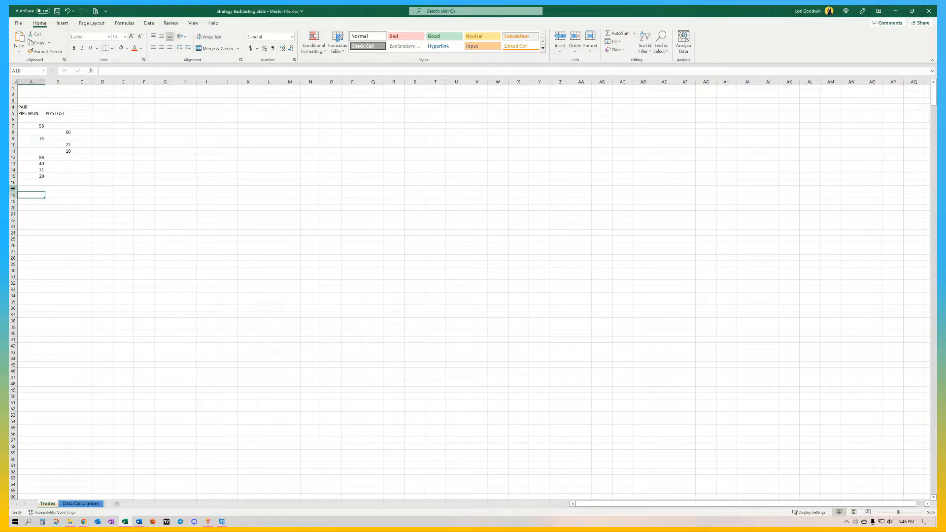
{"action": "type", "text": "6"}
{"action": "left_click", "coordinate": [32, 202]}
{"action": "type", "text": "30"}
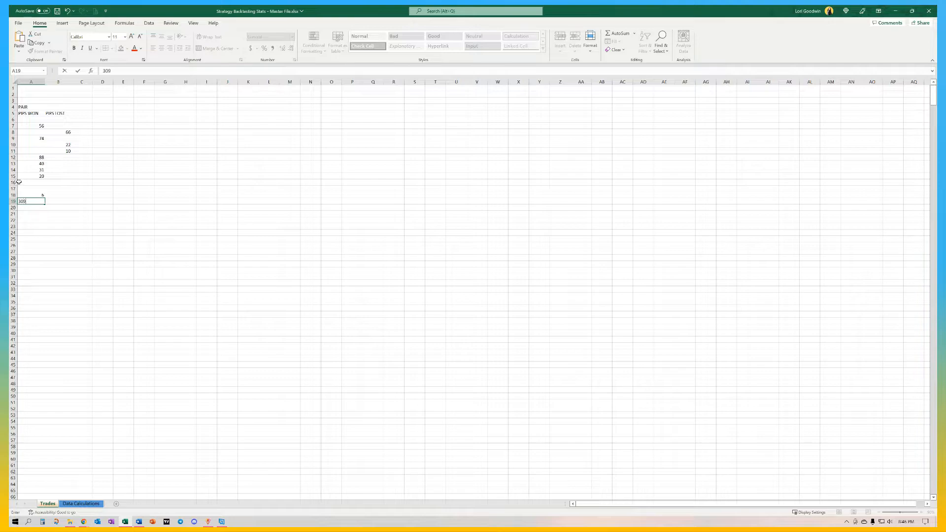
{"action": "type", "text": "9"}
- Tally the PIPS LOST entries, entering the loss count 3 in B18 and the pip total 98 in B19
{"action": "left_click", "coordinate": [60, 196]}
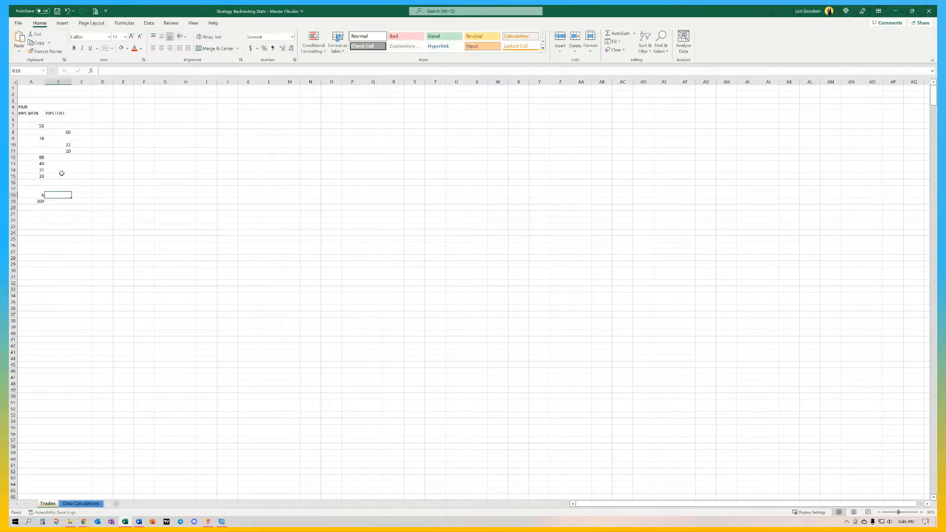
{"action": "left_click_drag", "start_coordinate": [62, 151], "coordinate": [62, 133]}
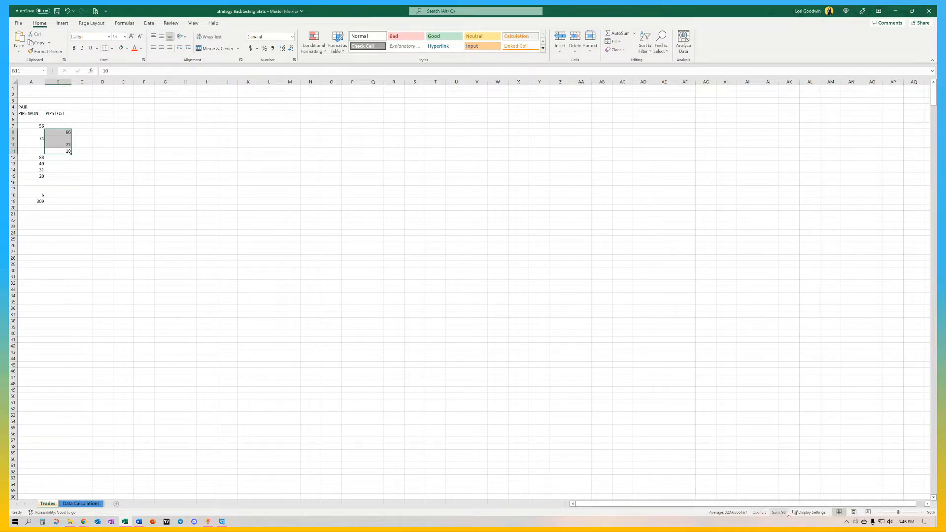
{"action": "left_click", "coordinate": [65, 194]}
{"action": "type", "text": "3"}
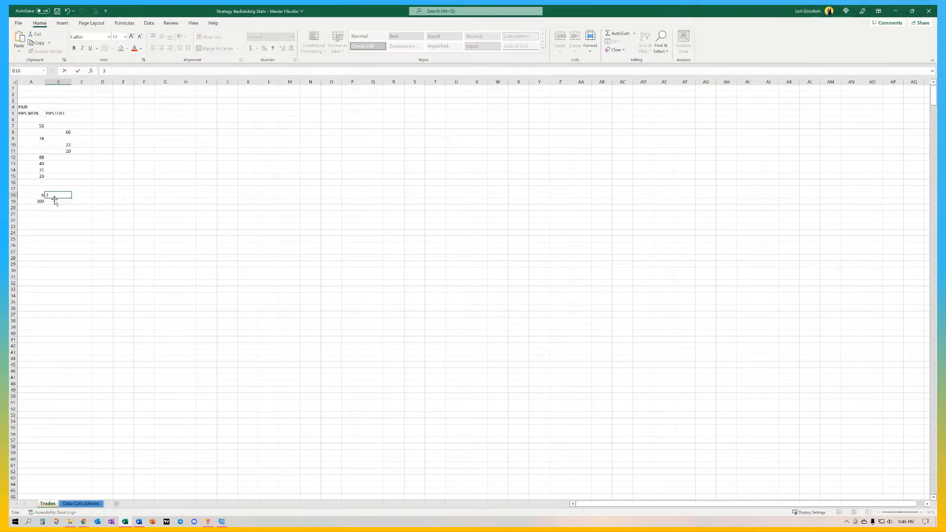
{"action": "key", "text": "Return"}
{"action": "type", "text": "98"}
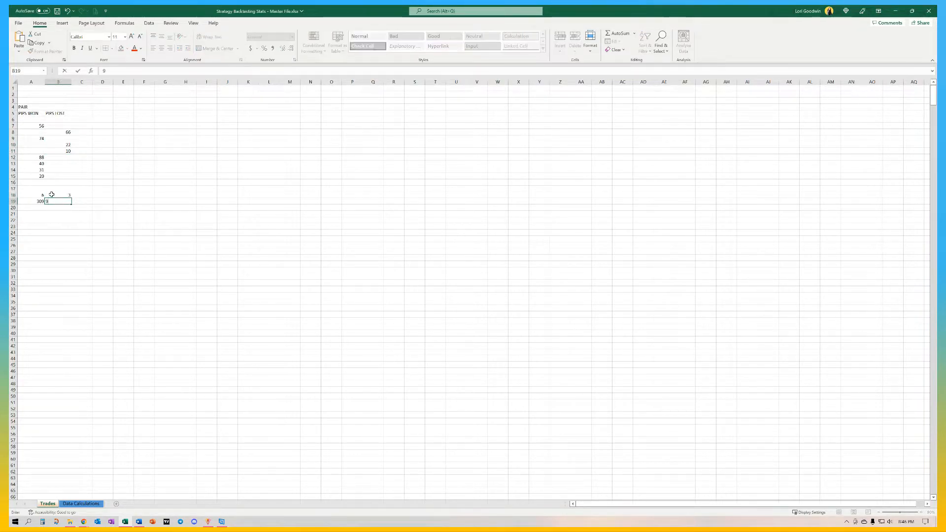
{"action": "key", "text": "Return"}
{"action": "key", "text": "Return"}
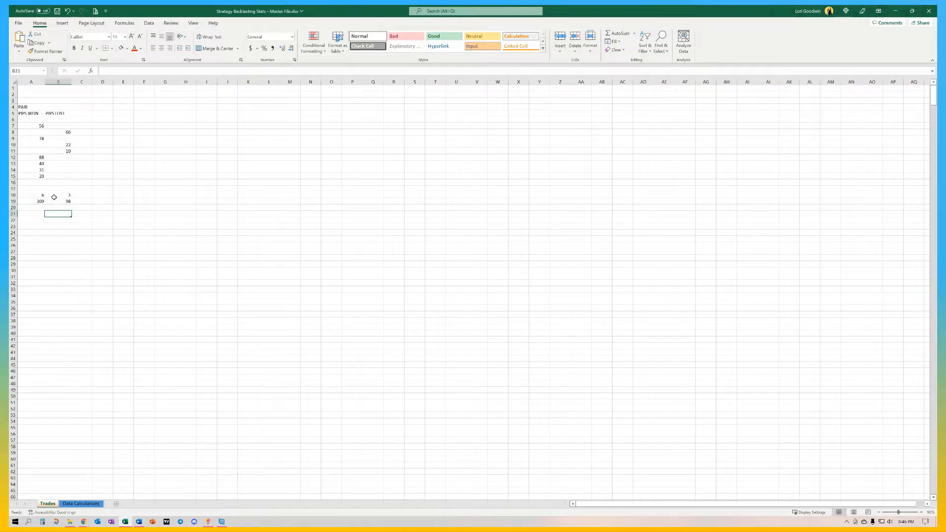
- Review the trade counts and pip totals in A18:B19 on the Trades sheet
{"action": "left_click_drag", "start_coordinate": [36, 192], "coordinate": [66, 201]}
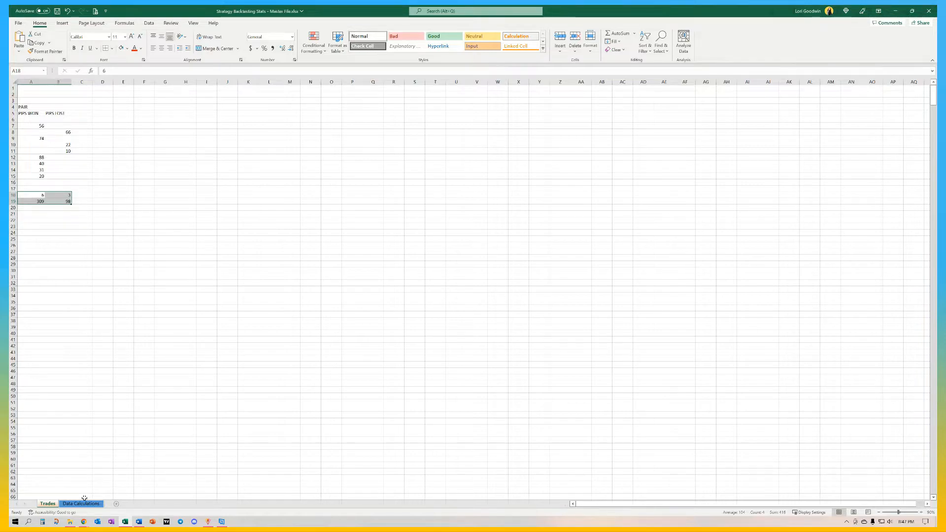
{"action": "left_click", "coordinate": [58, 219]}
{"action": "left_click", "coordinate": [38, 195]}
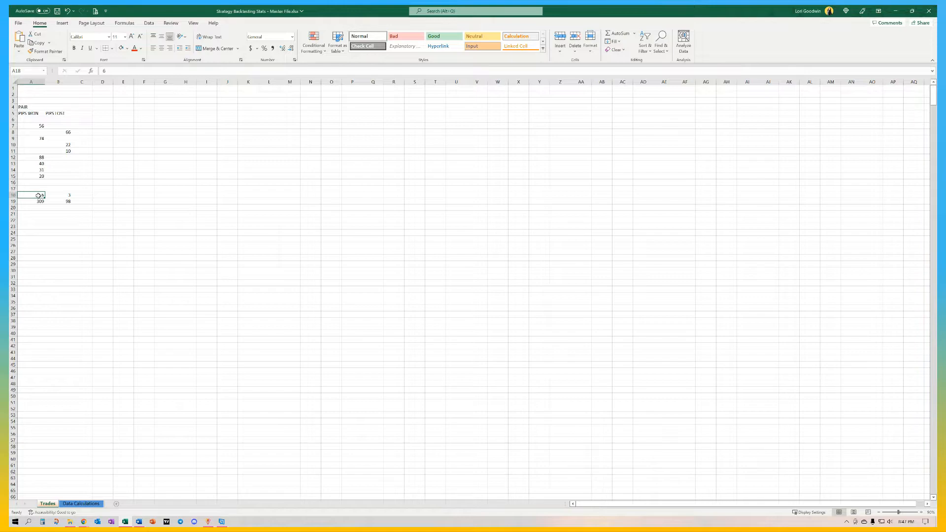
{"action": "left_click", "coordinate": [52, 195]}
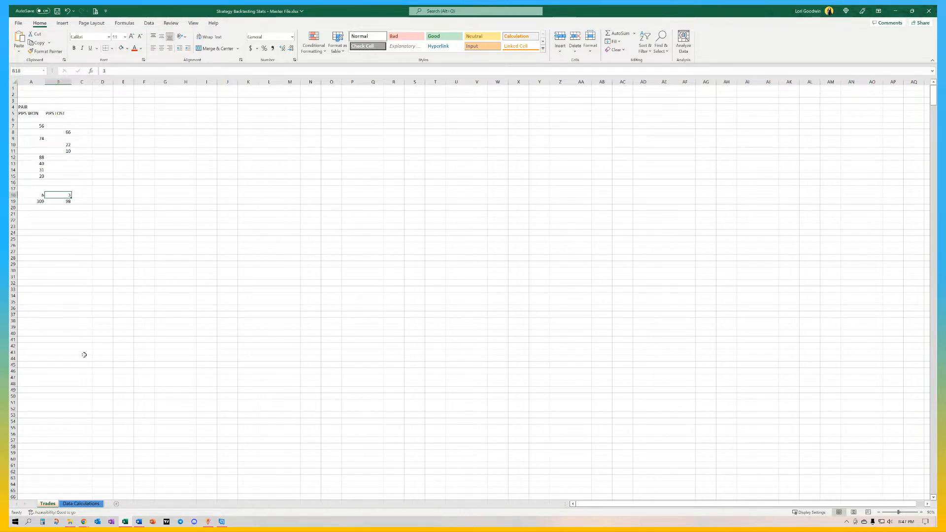
- Open the Data Calculations sheet and slightly widen the INDICATOR column
{"action": "left_click", "coordinate": [80, 503]}
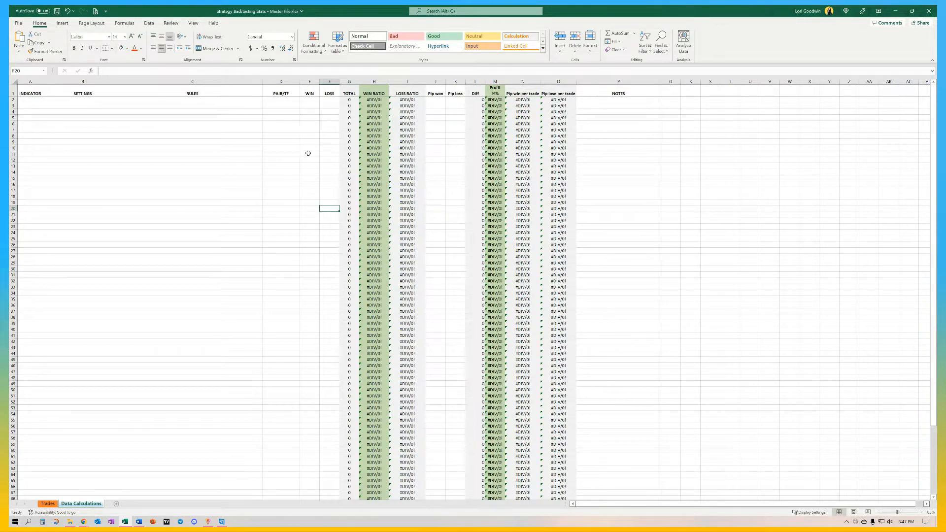
{"action": "left_click", "coordinate": [28, 99]}
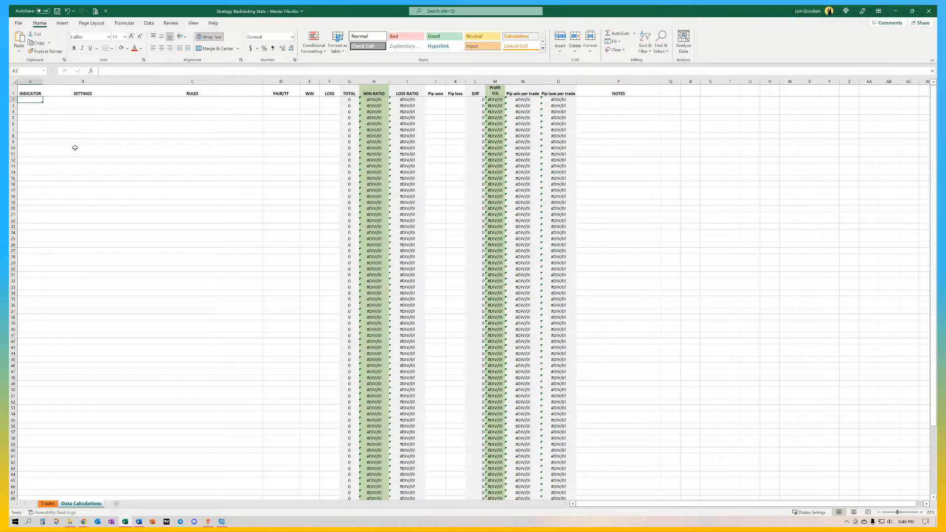
{"action": "left_click", "coordinate": [31, 93]}
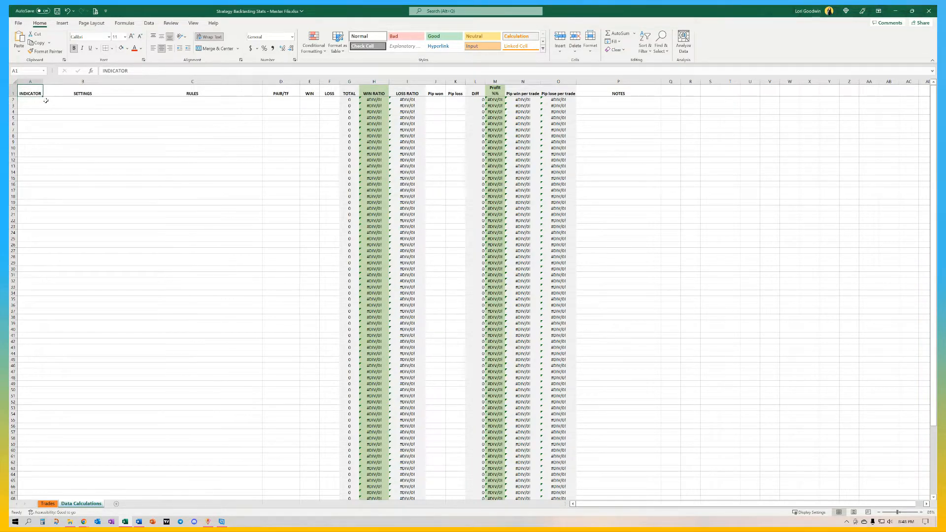
{"action": "left_click", "coordinate": [35, 105]}
{"action": "mouse_move", "coordinate": [42, 82]}
{"action": "left_mouse_down"}
{"action": "mouse_move", "coordinate": [113, 84]}
{"action": "mouse_move", "coordinate": [48, 86]}
{"action": "left_mouse_up"}
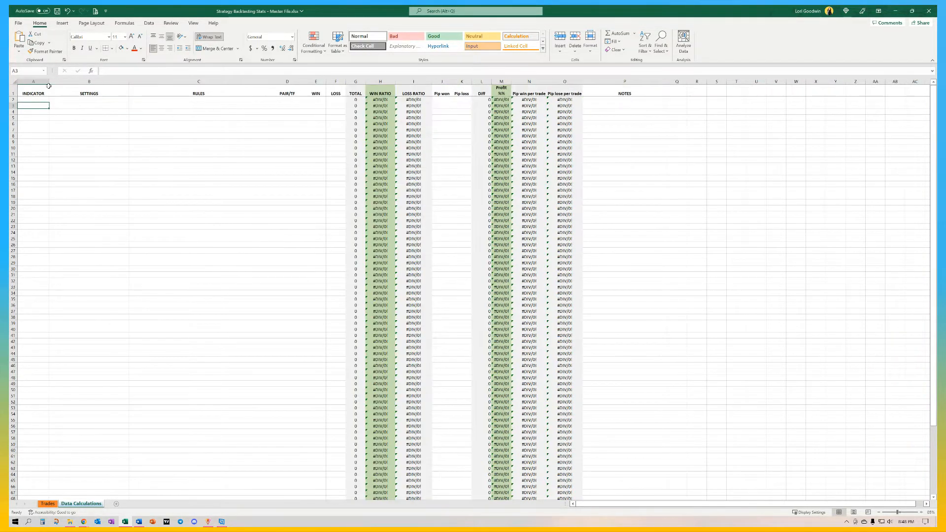
- Enter 6 wins and 3 losses in the WIN and LOSS cells of row 3
{"action": "left_click", "coordinate": [65, 105]}
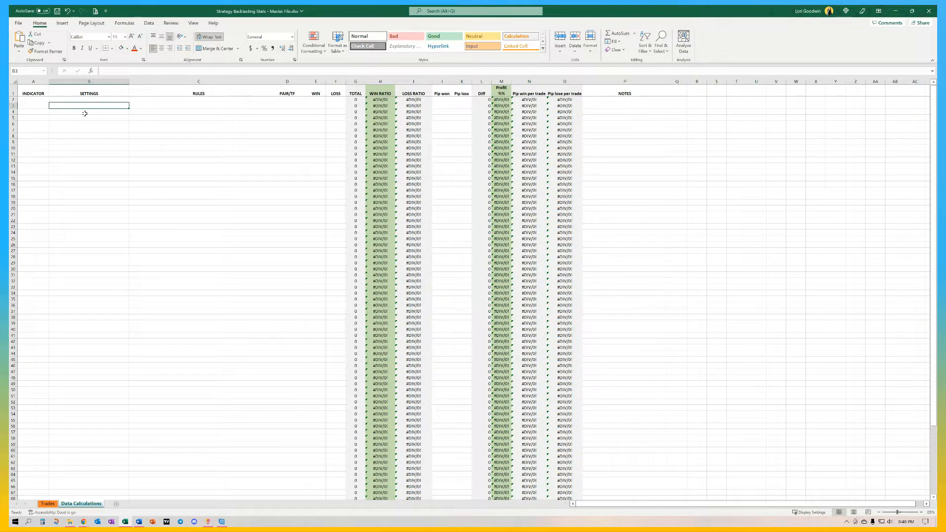
{"action": "left_click", "coordinate": [136, 107]}
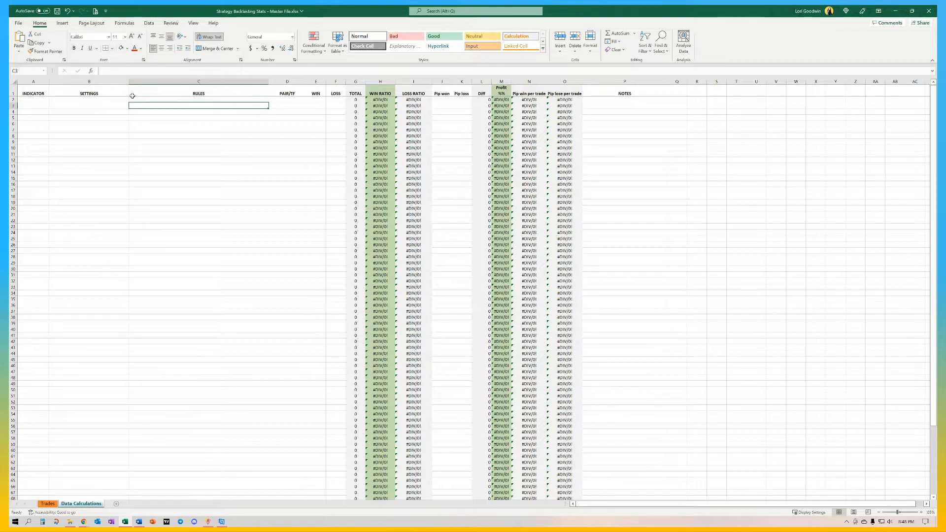
{"action": "left_click", "coordinate": [282, 107]}
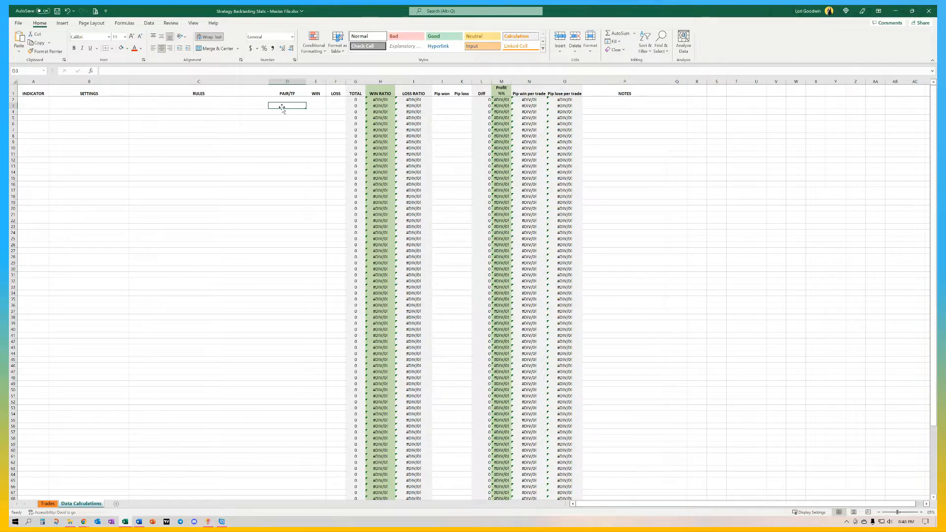
{"action": "left_click", "coordinate": [317, 106]}
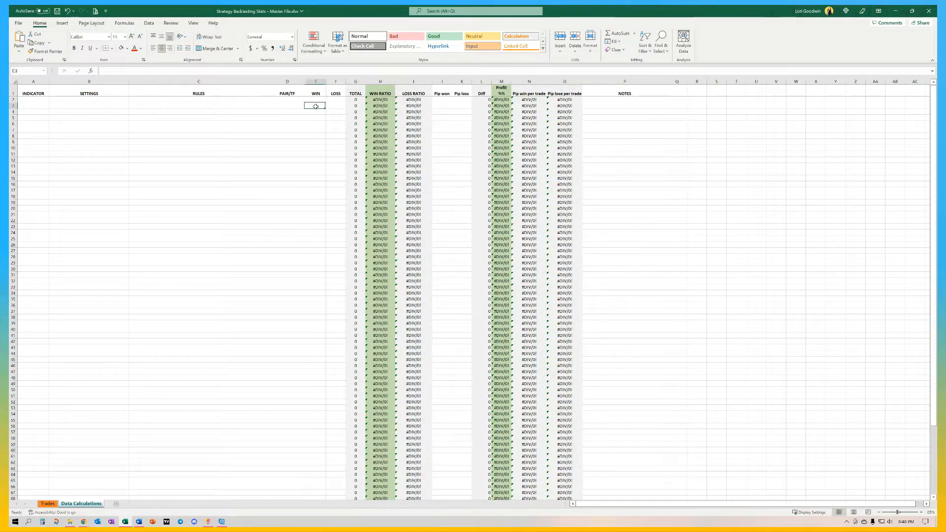
{"action": "type", "text": "6"}
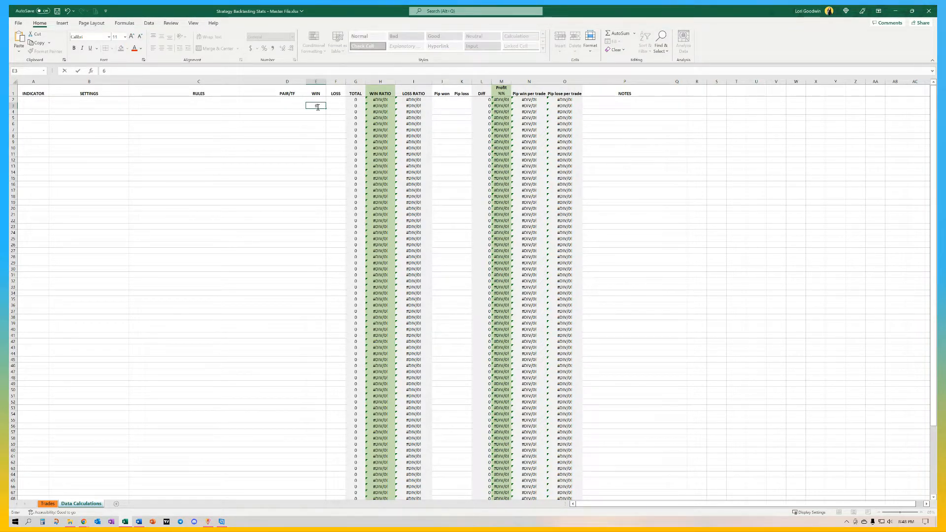
{"action": "key", "text": "Tab"}
{"action": "type", "text": "3"}
{"action": "key", "text": "Tab"}
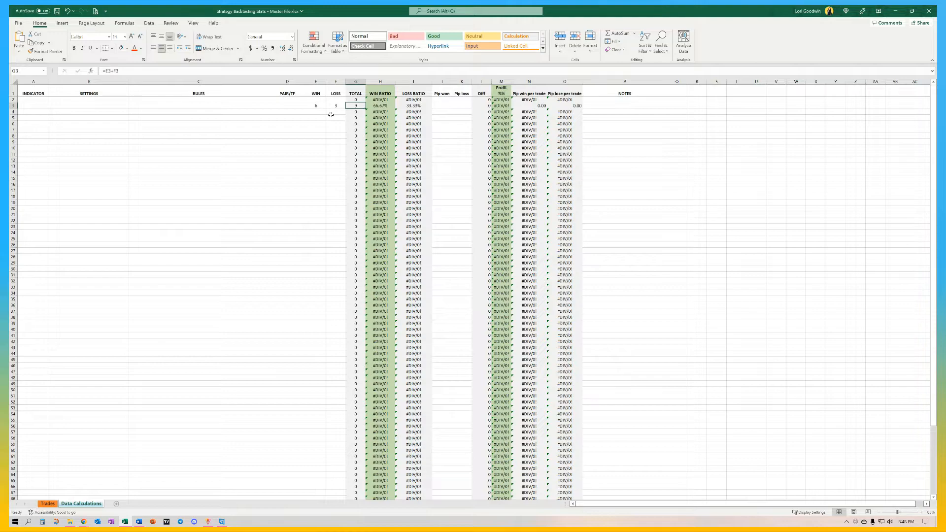
- Look up the pip totals on the Trades sheet, enter 309 pips won and 98 pips lost in row 3, and check the Profit % cell
{"action": "key", "text": "Right"}
{"action": "key", "text": "Right"}
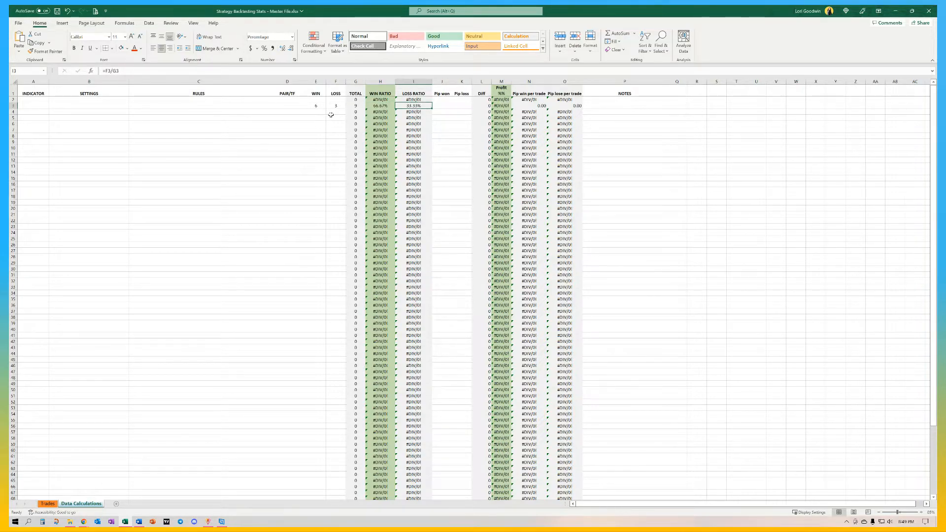
{"action": "key", "text": "Right"}
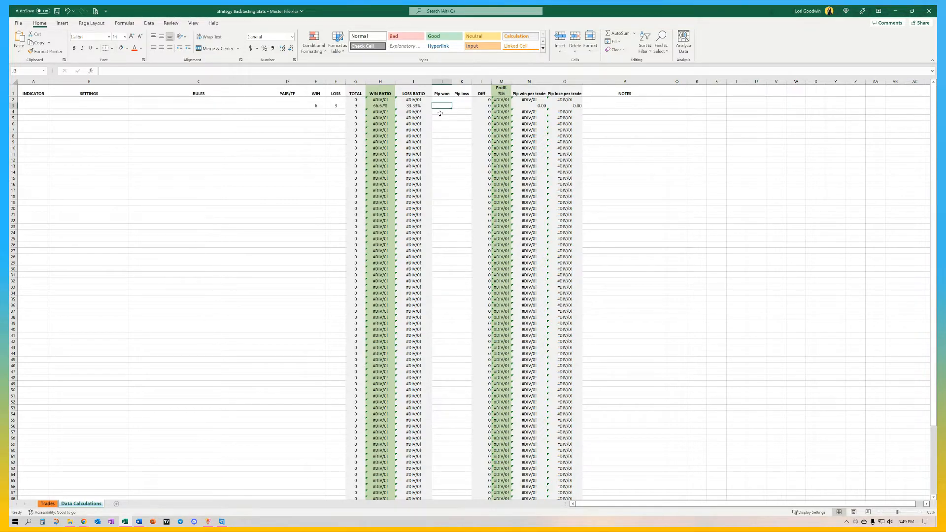
{"action": "left_click", "coordinate": [48, 504]}
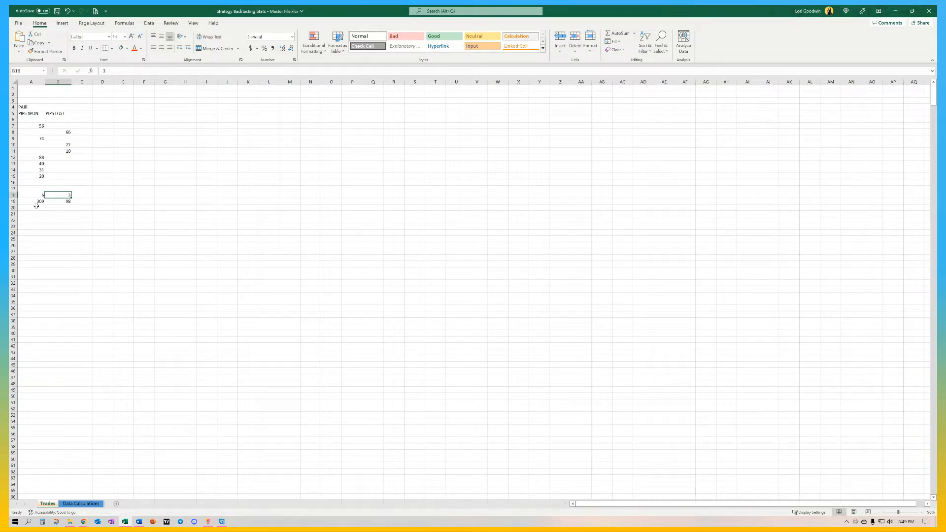
{"action": "left_click", "coordinate": [81, 504]}
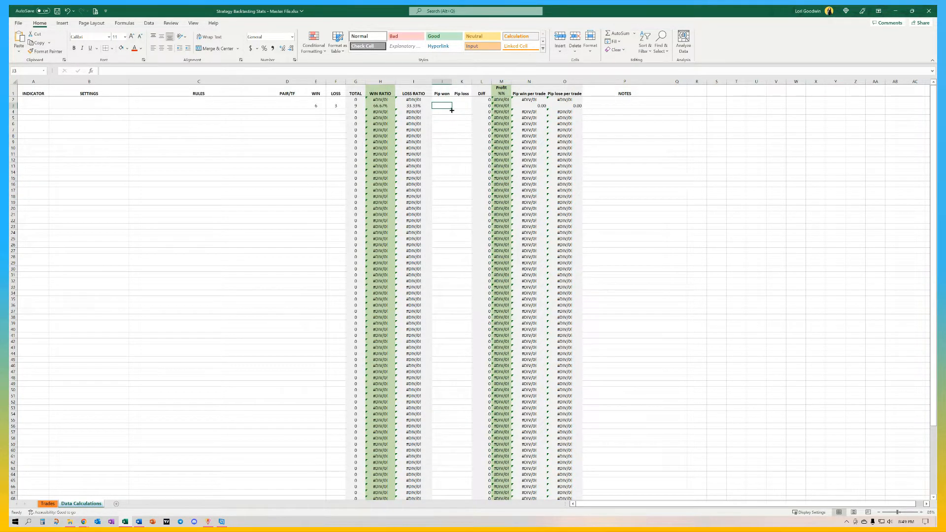
{"action": "type", "text": "309"}
{"action": "key", "text": "Tab"}
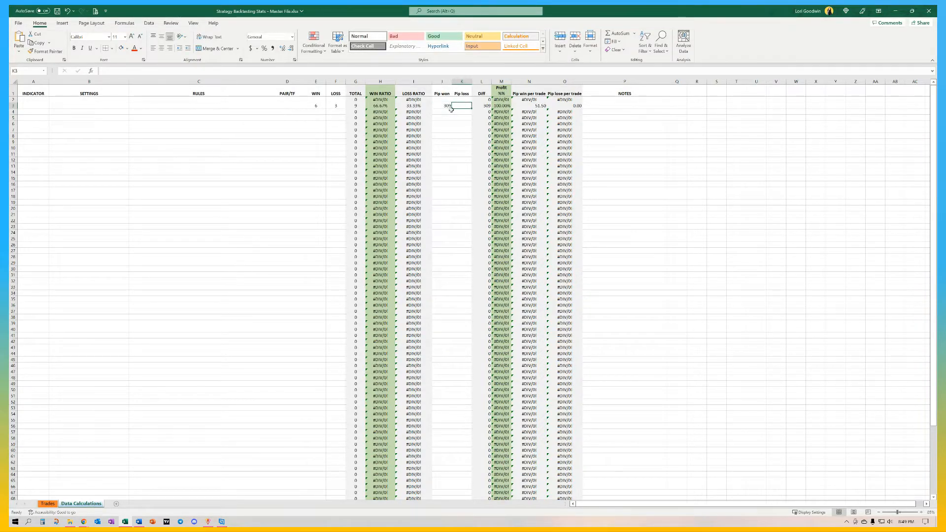
{"action": "type", "text": "98"}
{"action": "key", "text": "Tab"}
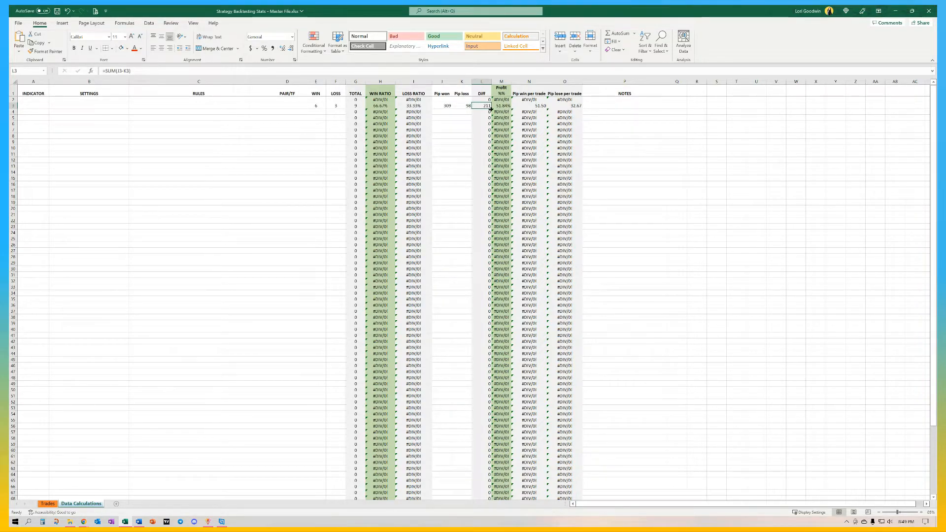
{"action": "left_click", "coordinate": [497, 106]}
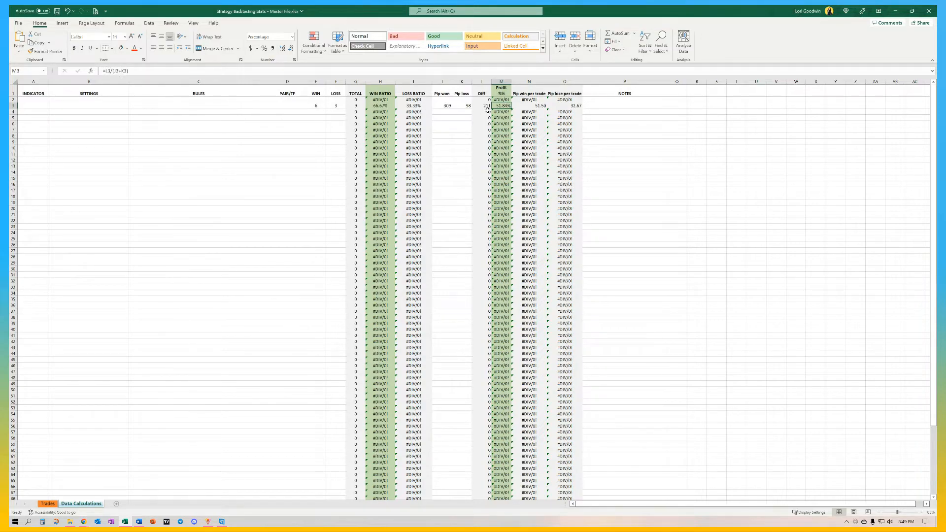
{"action": "left_click", "coordinate": [380, 117]}
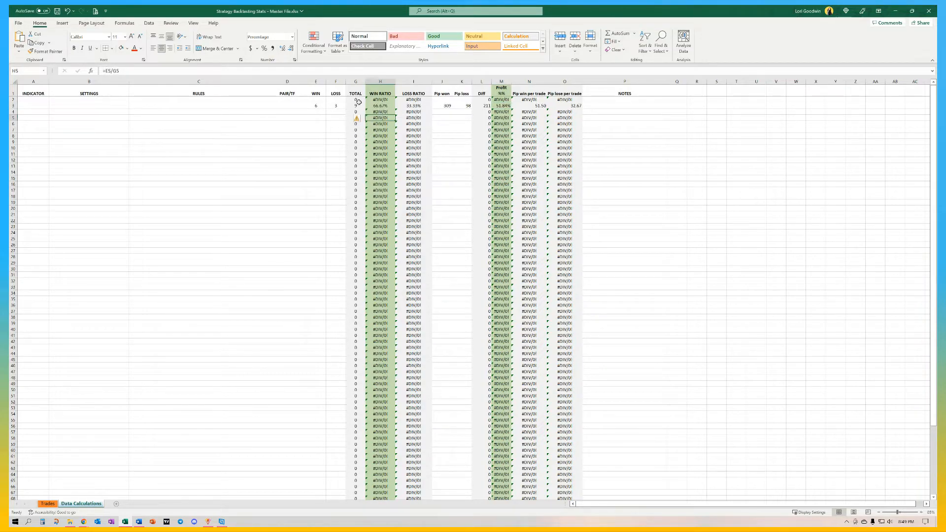
- Examine the calculated columns G:I and L:O on the Data Calculations sheet
{"action": "left_click_drag", "start_coordinate": [356, 82], "coordinate": [406, 82]}
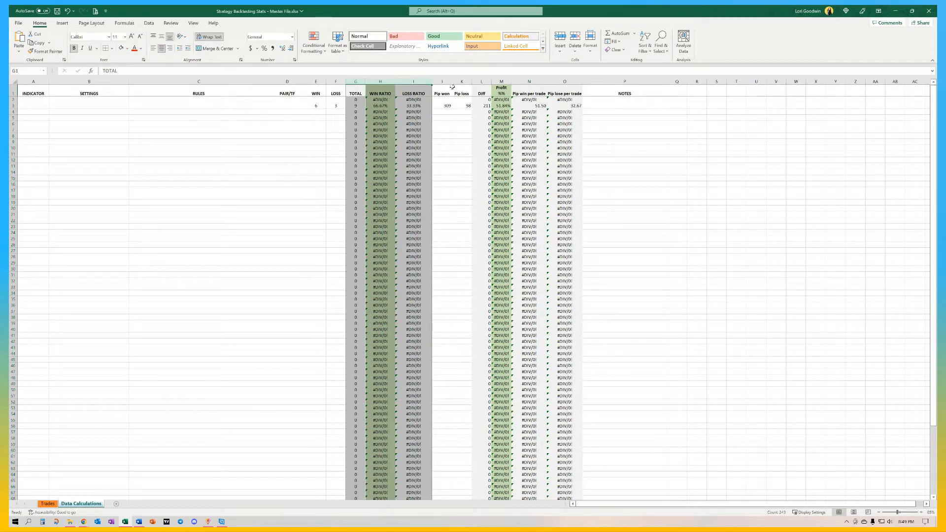
{"action": "left_click_drag", "start_coordinate": [481, 82], "coordinate": [553, 84]}
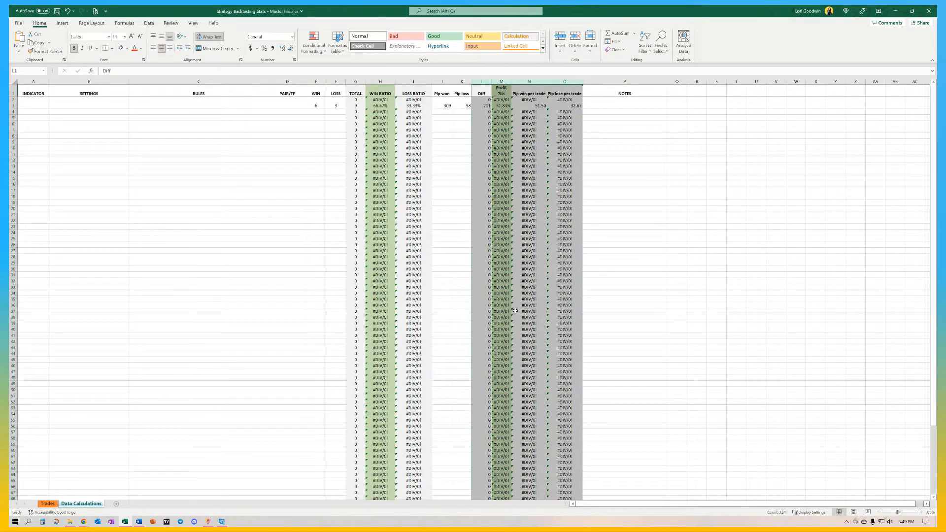
{"action": "left_click", "coordinate": [310, 129]}
{"action": "left_click", "coordinate": [371, 129]}
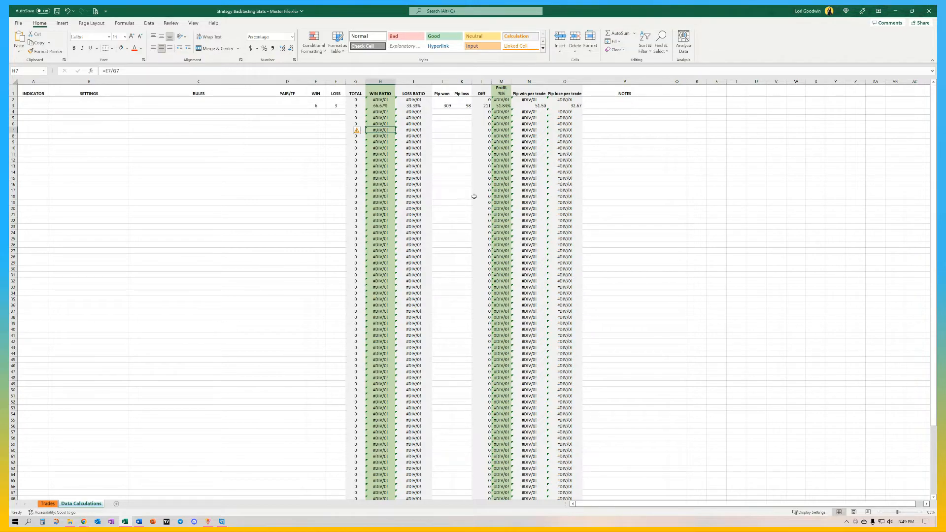
{"action": "left_click", "coordinate": [389, 178]}
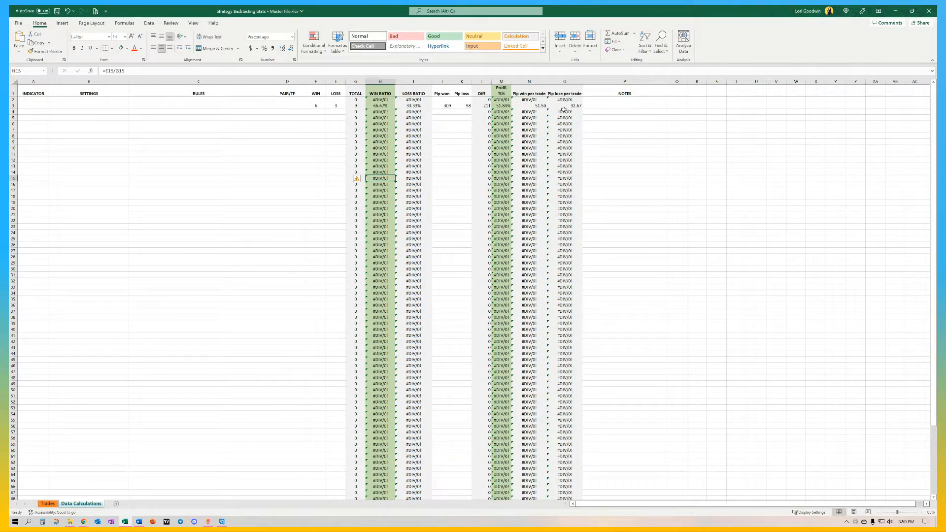
- Insert an empty column before the NOTES column on the Data Calculations sheet
{"action": "left_click", "coordinate": [618, 108]}
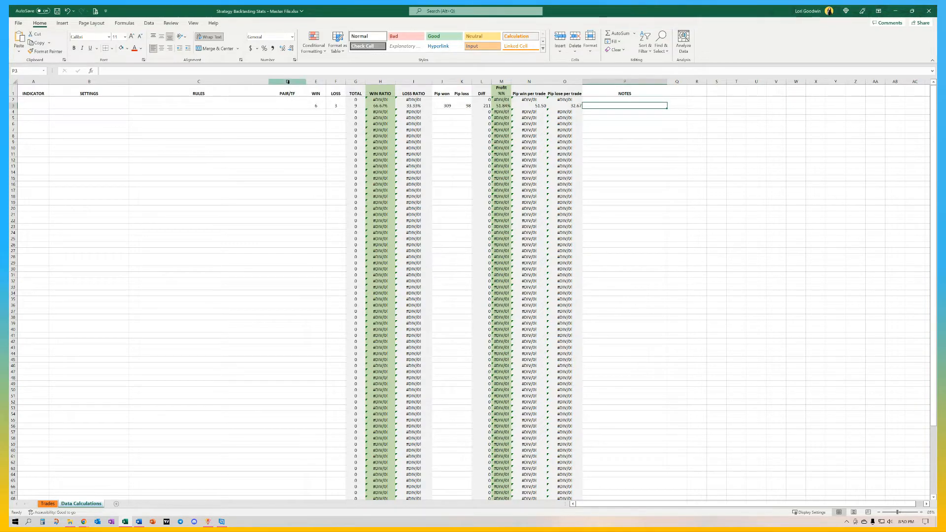
{"action": "left_click", "coordinate": [603, 81]}
{"action": "right_click", "coordinate": [603, 81]}
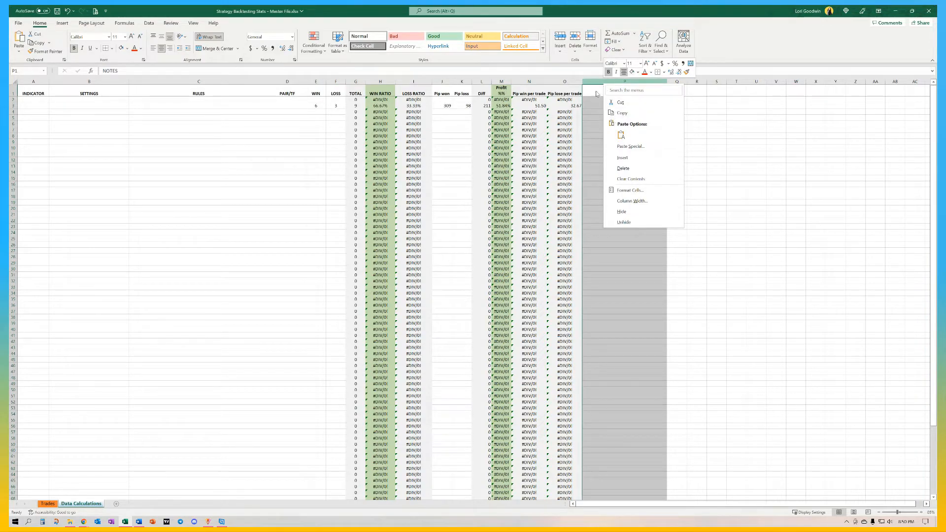
{"action": "left_click", "coordinate": [594, 81]}
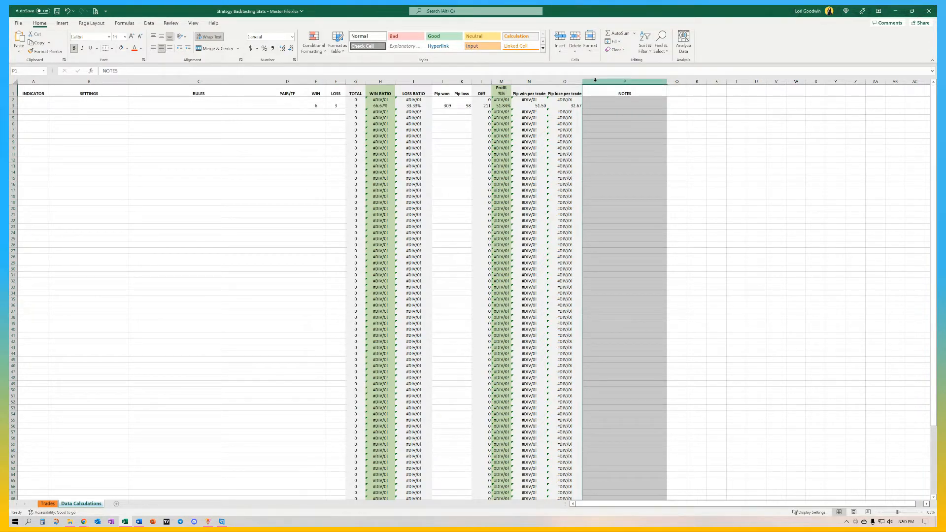
{"action": "right_click", "coordinate": [595, 80]}
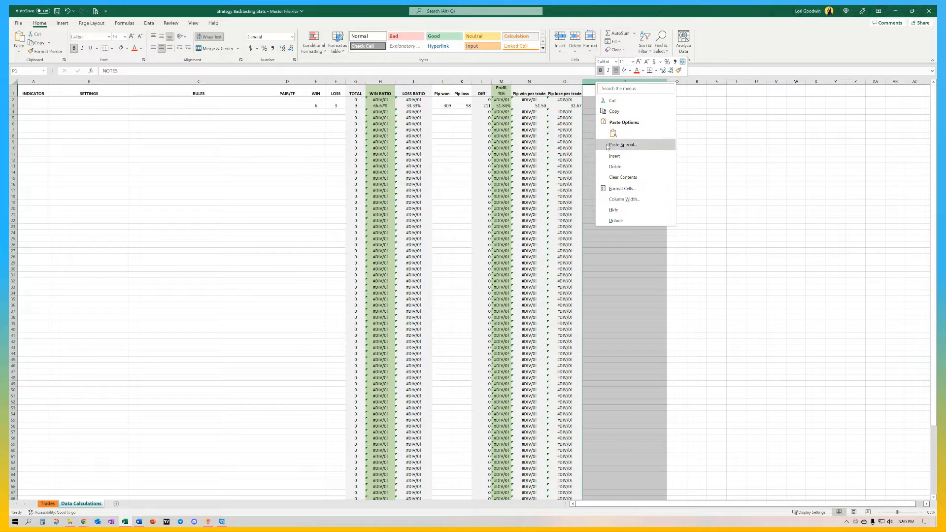
{"action": "left_click", "coordinate": [615, 156]}
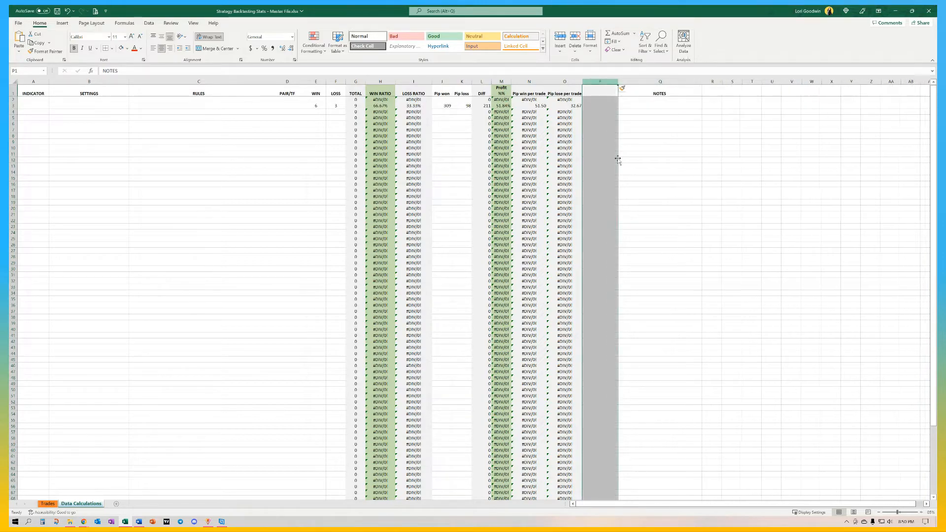
{"action": "left_click", "coordinate": [605, 100]}
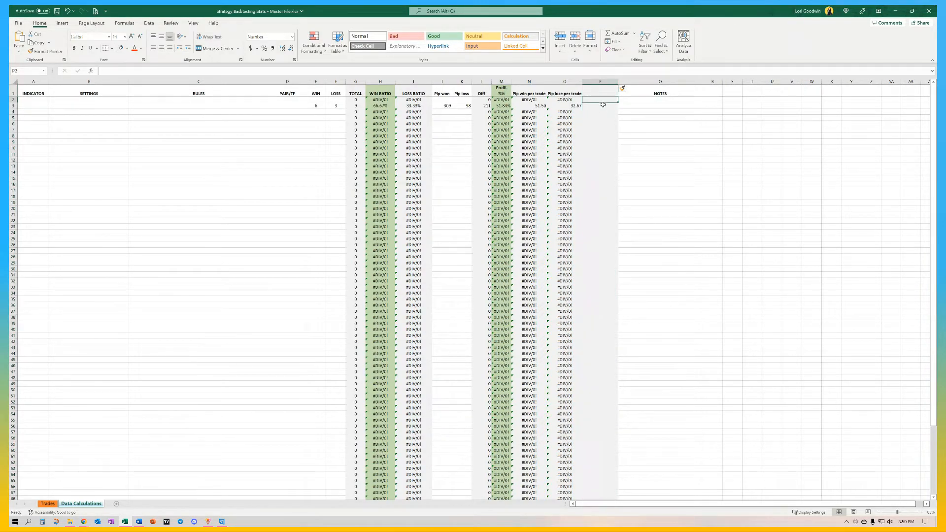
- Title the new column P "TP #" and enter 3 in its row 3 cell
{"action": "left_click", "coordinate": [603, 94]}
{"action": "type", "text": "tp"}
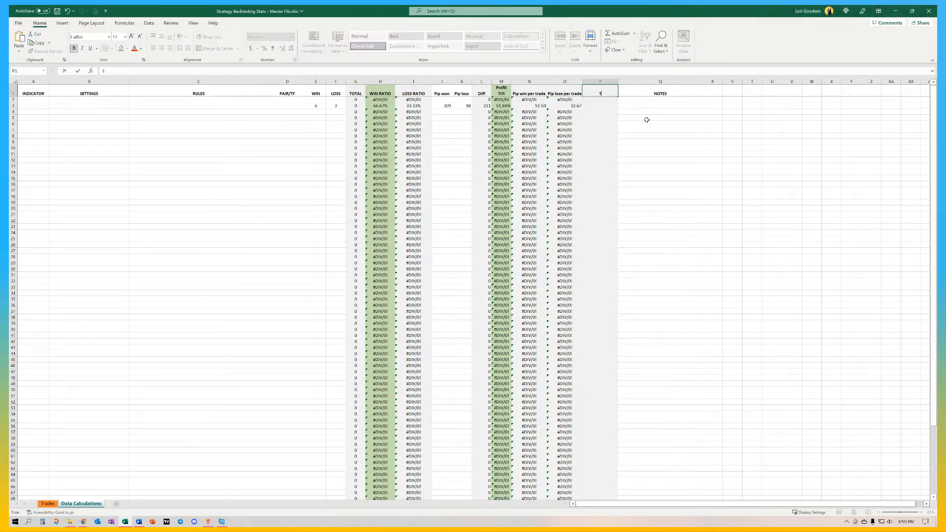
{"action": "key", "text": "BackSpace"}
{"action": "key", "text": "BackSpace"}
{"action": "type", "text": "TP #"}
{"action": "key", "text": "Return"}
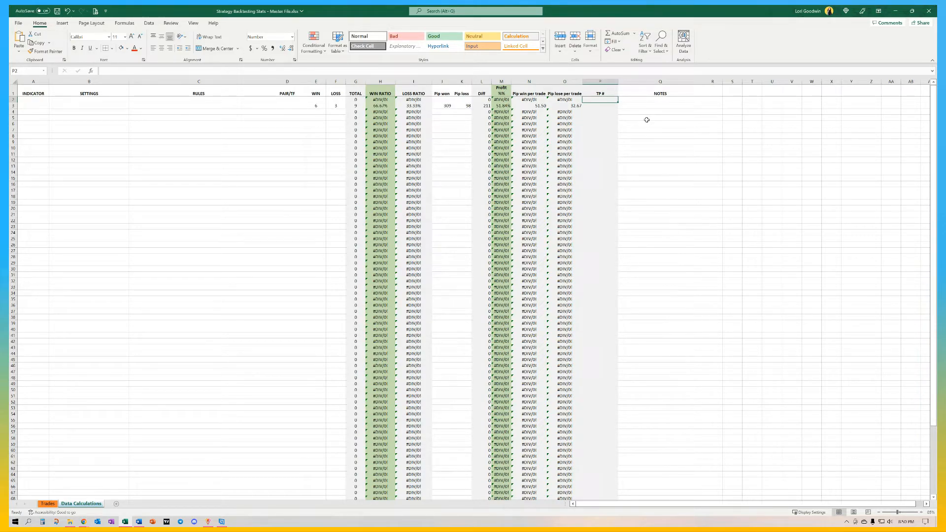
{"action": "key", "text": "Down"}
{"action": "type", "text": "3"}
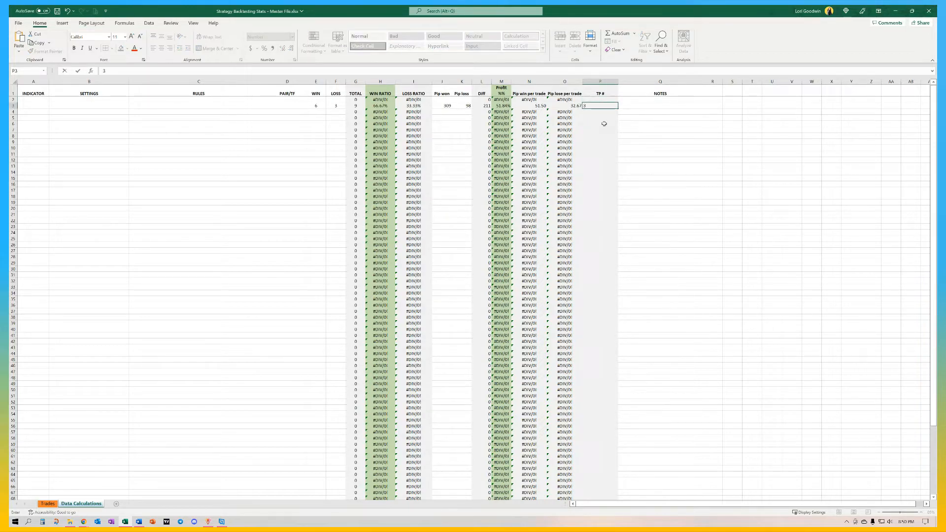
{"action": "left_click", "coordinate": [288, 142]}
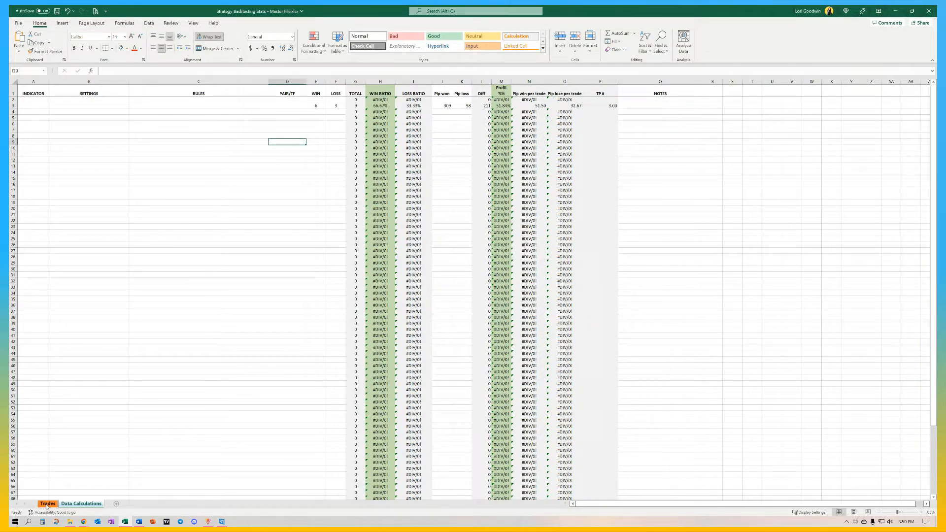
- On the Trades sheet, add the header "TP #" in C5, beside PIPS LOST
{"action": "left_click", "coordinate": [80, 504]}
{"action": "left_click", "coordinate": [81, 114]}
{"action": "key", "text": "BackSpace"}
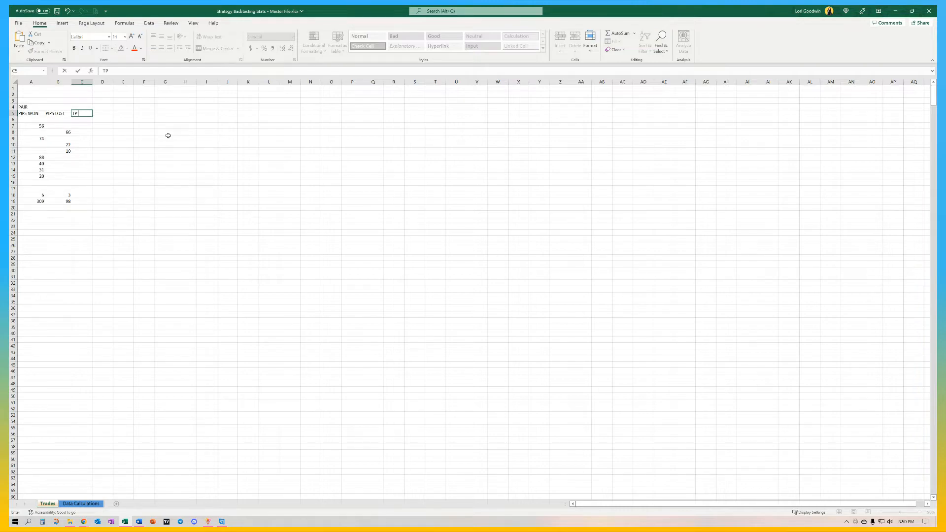
{"action": "key", "text": "Return"}
- In the TP # column, enter 2 for the winning trade in row 7 and 3 for the one in row 9
{"action": "key", "text": "Down"}
{"action": "key", "text": "Down"}
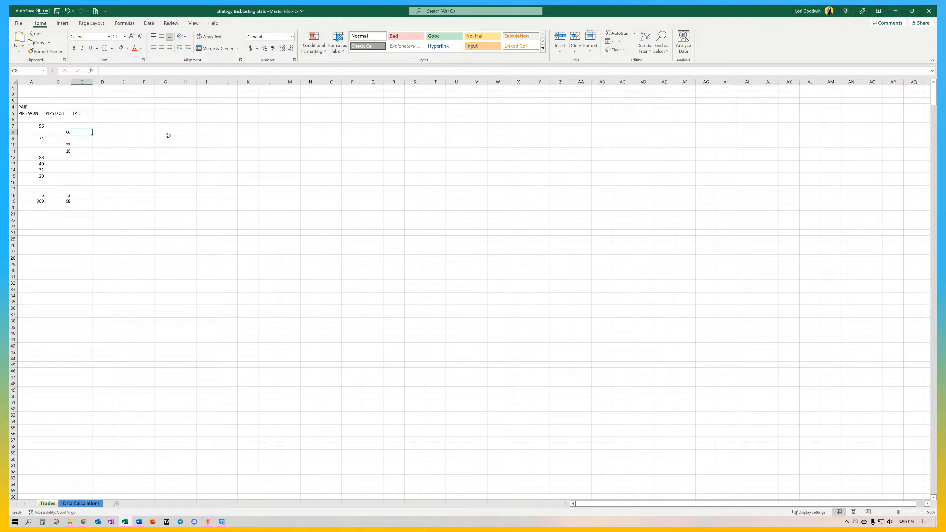
{"action": "type", "text": "2"}
{"action": "key", "text": "Return"}
{"action": "key", "text": "Up"}
{"action": "key", "text": "Delete"}
{"action": "key", "text": "Up"}
{"action": "type", "text": "2"}
{"action": "key", "text": "Return"}
{"action": "key", "text": "Return"}
{"action": "type", "text": "3"}
{"action": "key", "text": "Return"}
- Enter TP numbers 1, 1, 3 and 4 for the winning trades in C12:C15
{"action": "key", "text": "Return"}
{"action": "key", "text": "Return"}
{"action": "type", "text": "1"}
{"action": "key", "text": "Return"}
{"action": "type", "text": "1"}
{"action": "key", "text": "Return"}
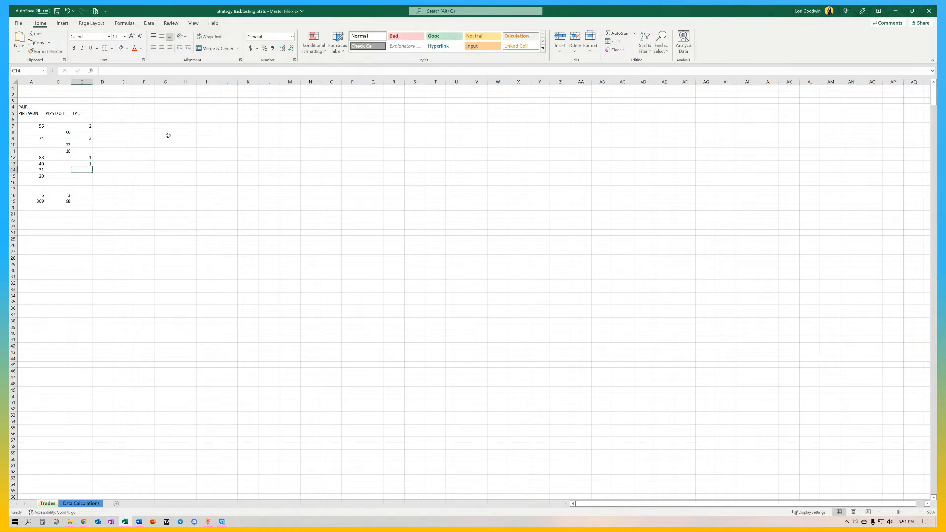
{"action": "type", "text": "3"}
{"action": "key", "text": "Return"}
{"action": "type", "text": "4"}
{"action": "key", "text": "Return"}
{"action": "left_click", "coordinate": [86, 157]}
{"action": "left_click", "coordinate": [105, 113]}
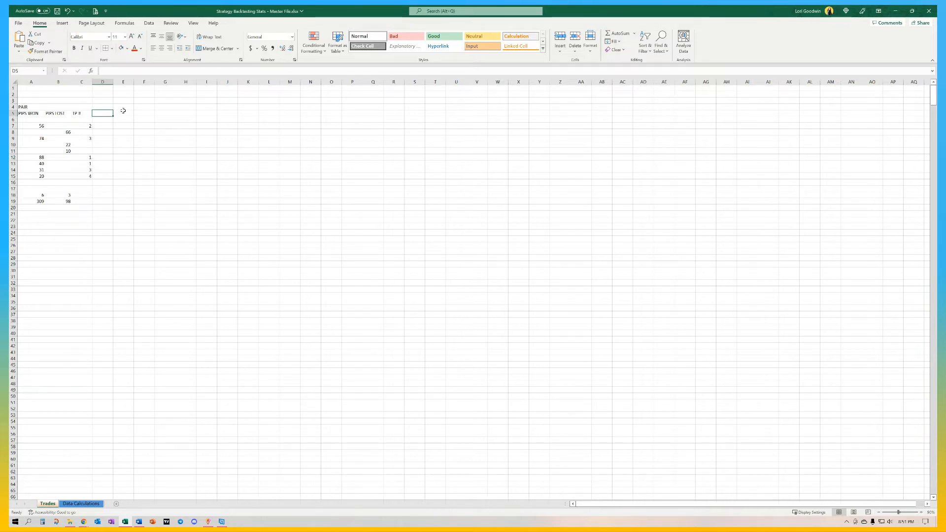
- Delete the TP # column from the Data Calculations sheet
{"action": "left_click", "coordinate": [85, 504]}
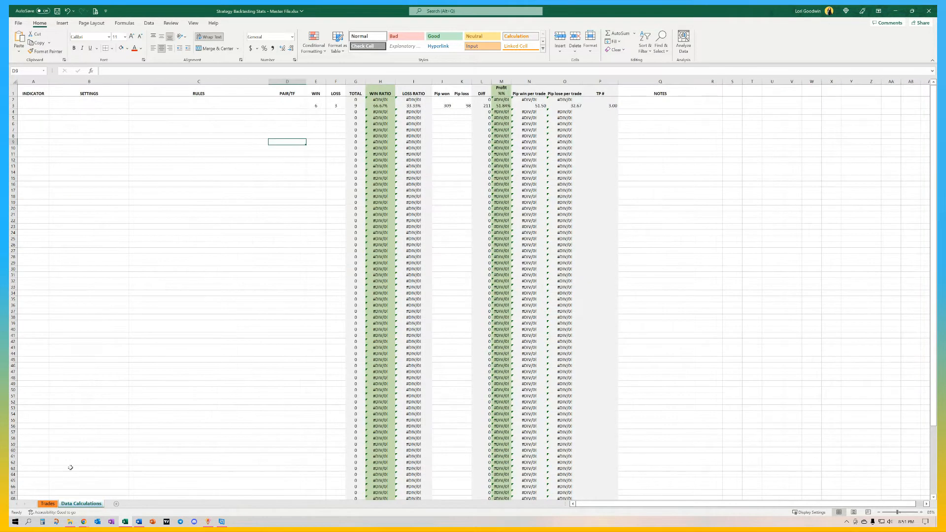
{"action": "left_click", "coordinate": [605, 81]}
{"action": "right_click", "coordinate": [605, 83]}
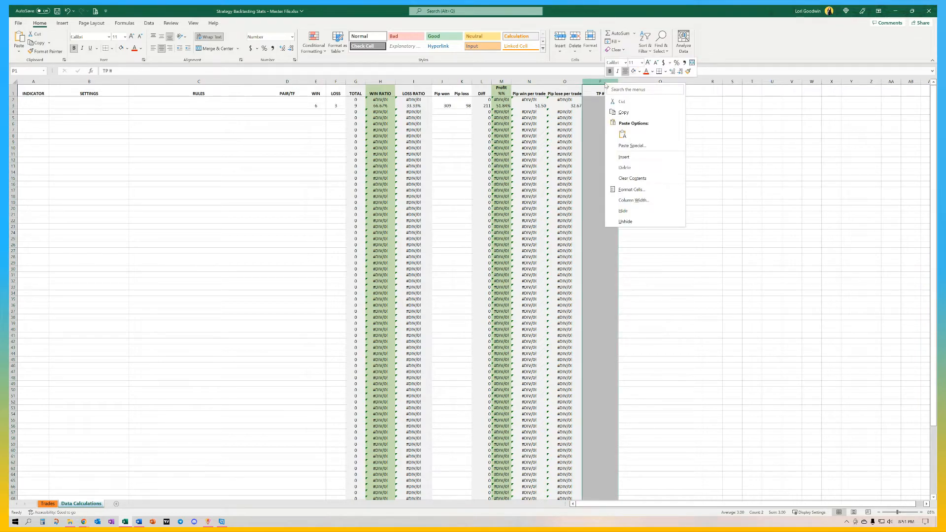
{"action": "left_click", "coordinate": [596, 84]}
{"action": "right_click", "coordinate": [597, 83]}
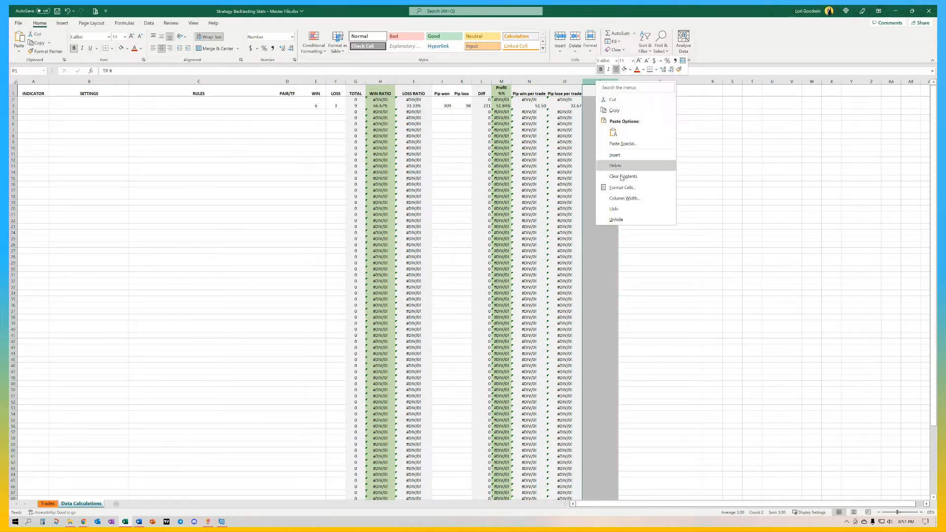
{"action": "left_click", "coordinate": [616, 166]}
{"action": "left_click", "coordinate": [617, 167]}
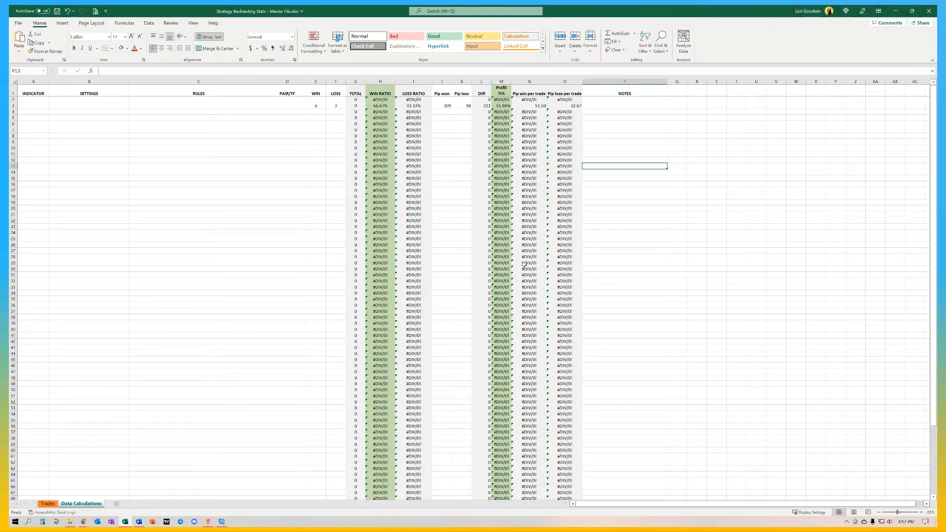
- Check the WIN, LOSS, Pip won and Pip loss input cells in row 4
{"action": "left_click", "coordinate": [320, 113]}
{"action": "left_click", "coordinate": [331, 113]}
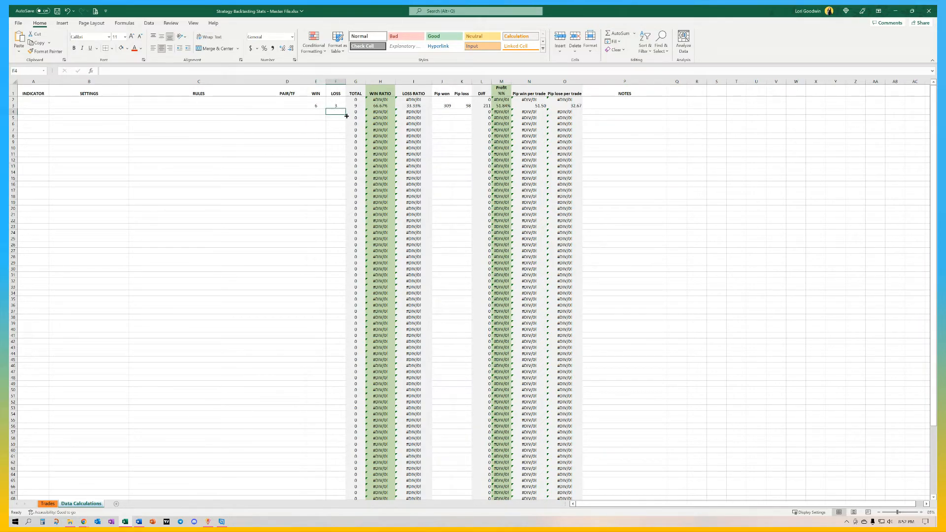
{"action": "left_click", "coordinate": [438, 113]}
{"action": "left_click", "coordinate": [459, 112]}
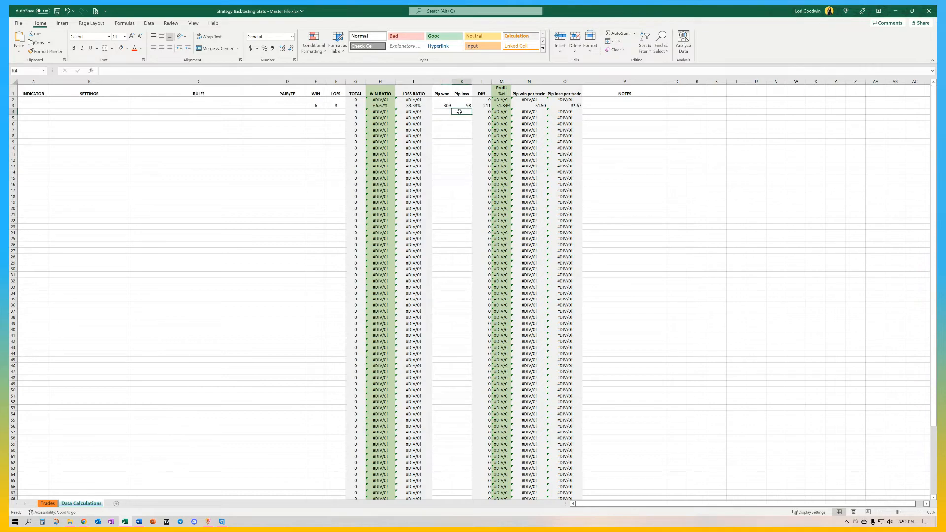
{"action": "left_click", "coordinate": [318, 113]}
{"action": "left_click", "coordinate": [335, 112]}
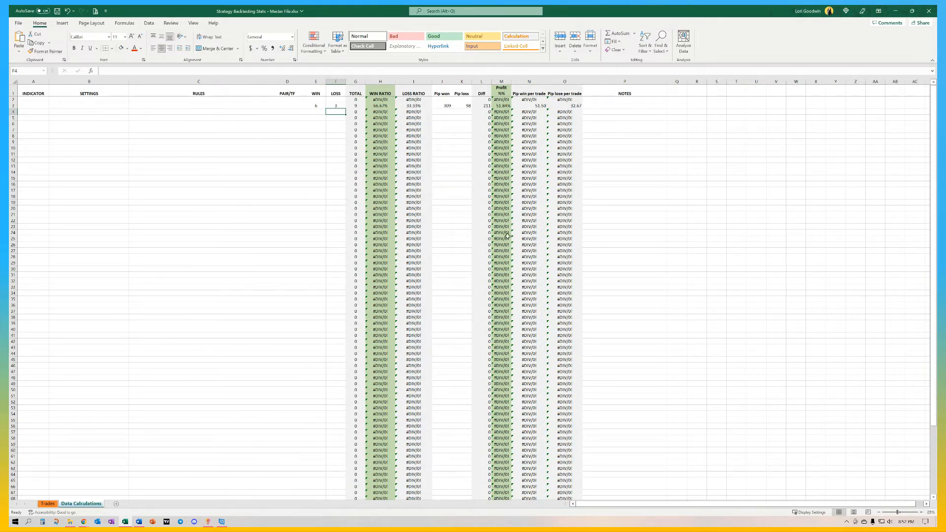
- Fill the TOTAL, WIN RATIO and LOSS RATIO formulas down from row 80 to row 125
{"action": "scroll", "coordinate": [397, 216], "scroll_direction": "down", "scroll_amount": 20}
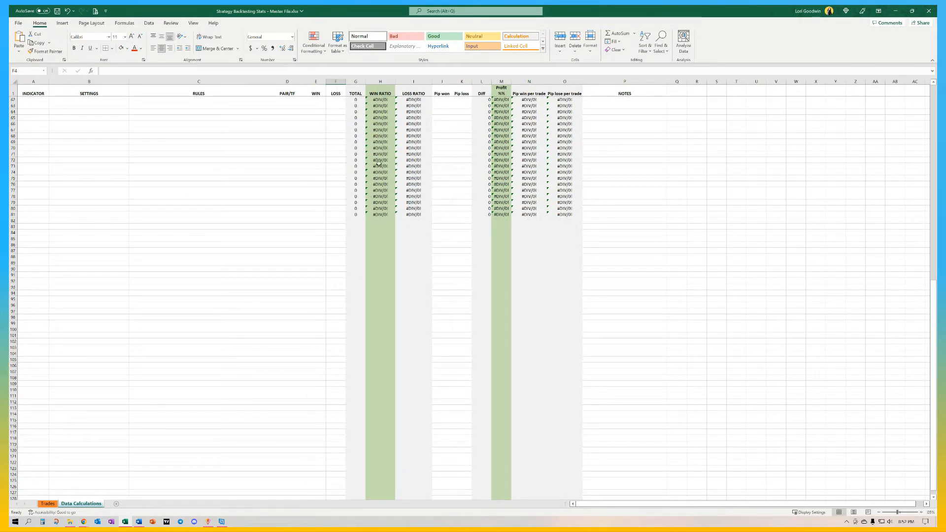
{"action": "left_click", "coordinate": [356, 210]}
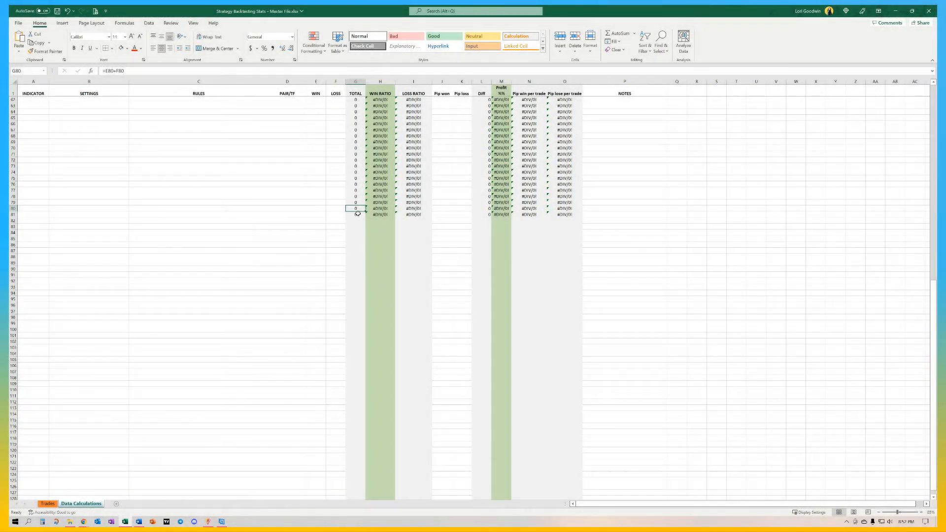
{"action": "left_click_drag", "start_coordinate": [359, 211], "coordinate": [380, 212]}
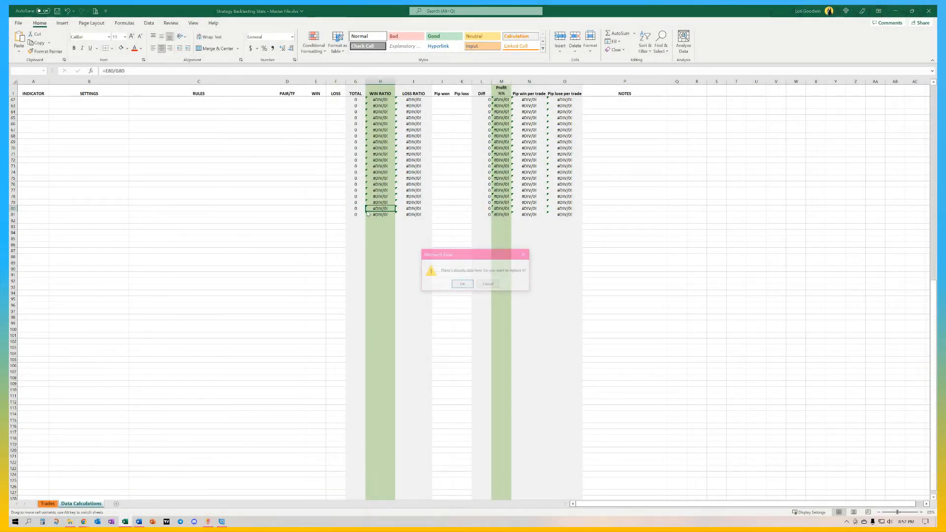
{"action": "left_click", "coordinate": [486, 285]}
{"action": "left_click_drag", "start_coordinate": [353, 209], "coordinate": [402, 473]}
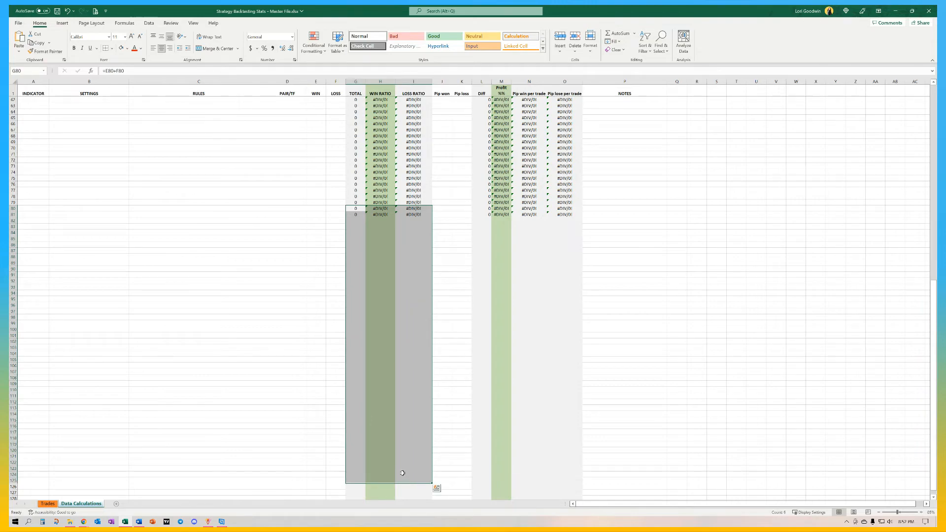
{"action": "key", "text": "ctrl+d"}
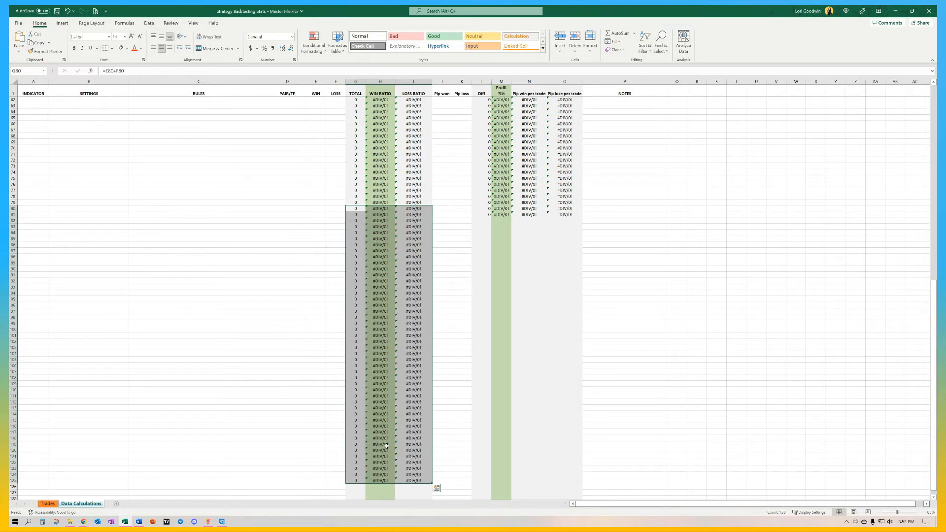
{"action": "left_click", "coordinate": [459, 283]}
- Fill the Diff, Profit % and pip-per-trade formulas in L:O down from row 79 to row 125
{"action": "left_click_drag", "start_coordinate": [505, 208], "coordinate": [571, 276]}
{"action": "left_click_drag", "start_coordinate": [490, 201], "coordinate": [551, 481]}
{"action": "key", "text": "ctrl+d"}
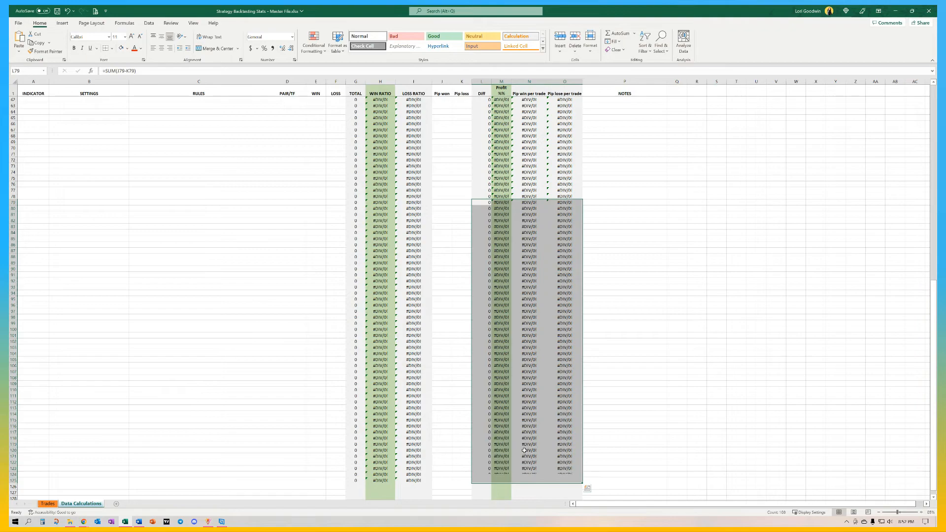
{"action": "left_click", "coordinate": [442, 341]}
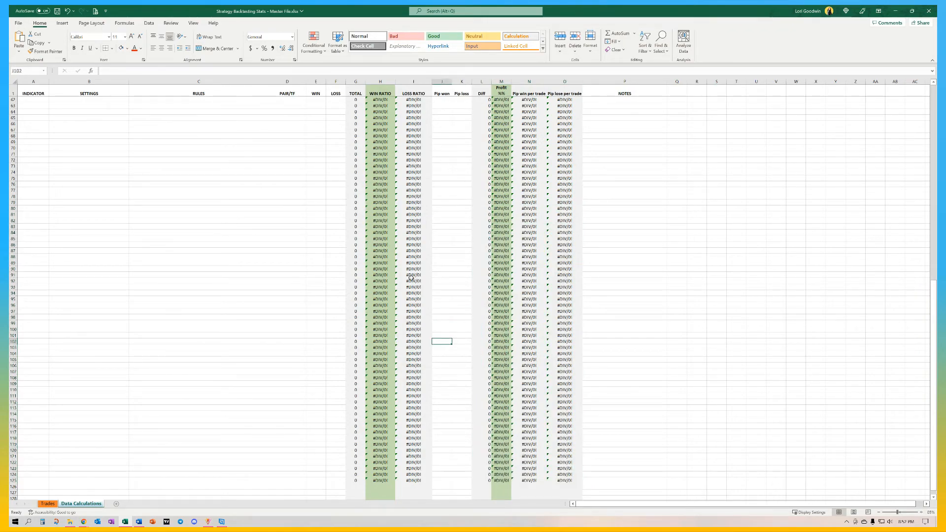
- Test the extended formulas by entering 23 wins and 14 losses in row 91
{"action": "left_click", "coordinate": [316, 275]}
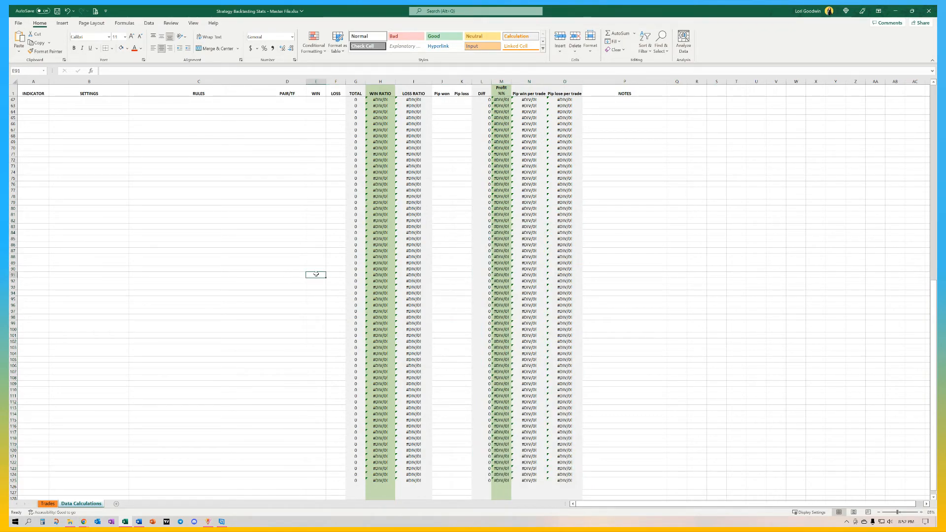
{"action": "type", "text": "23"}
{"action": "key", "text": "Tab"}
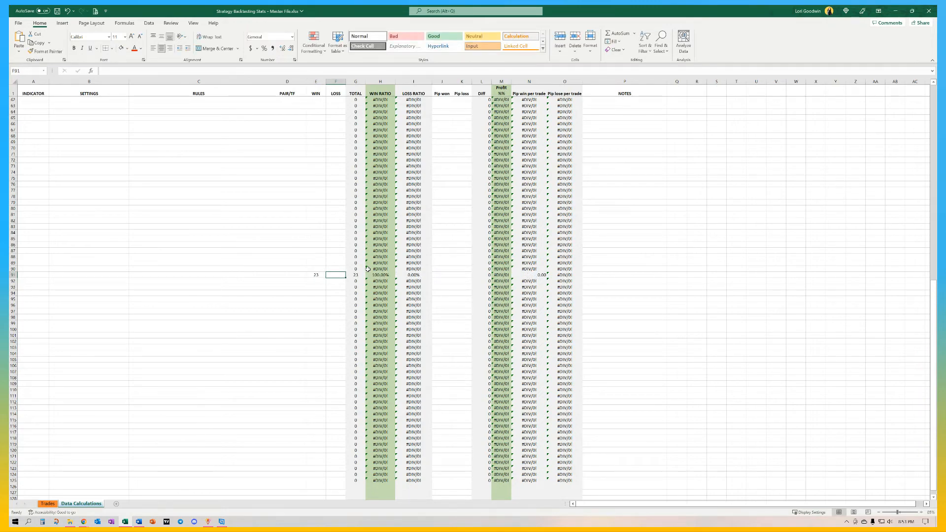
{"action": "type", "text": "14"}
{"action": "key", "text": "Tab"}
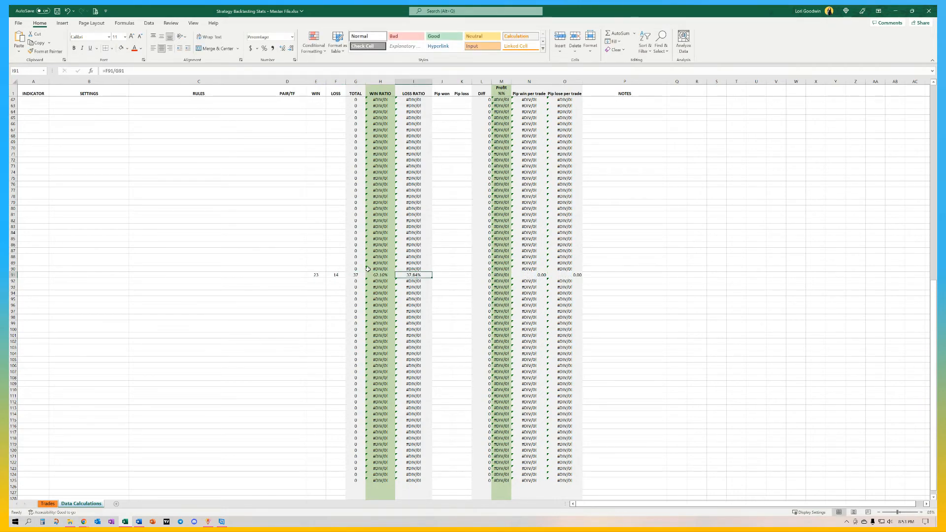
- Examine the TOTAL, WIN RATIO and LOSS RATIO formulas in row 91
{"action": "key", "text": "Right"}
{"action": "key", "text": "Right"}
{"action": "key", "text": "Left"}
{"action": "key", "text": "Left"}
{"action": "key", "text": "Right"}
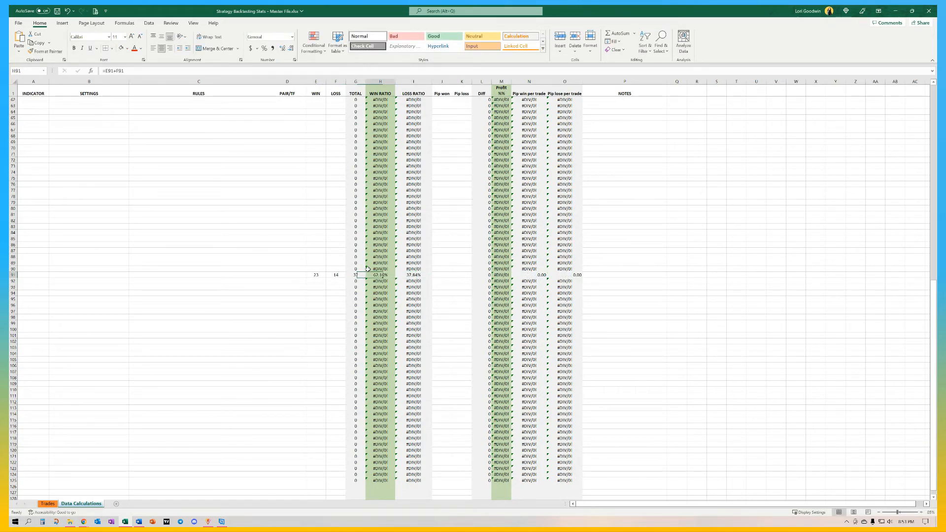
{"action": "key", "text": "Left"}
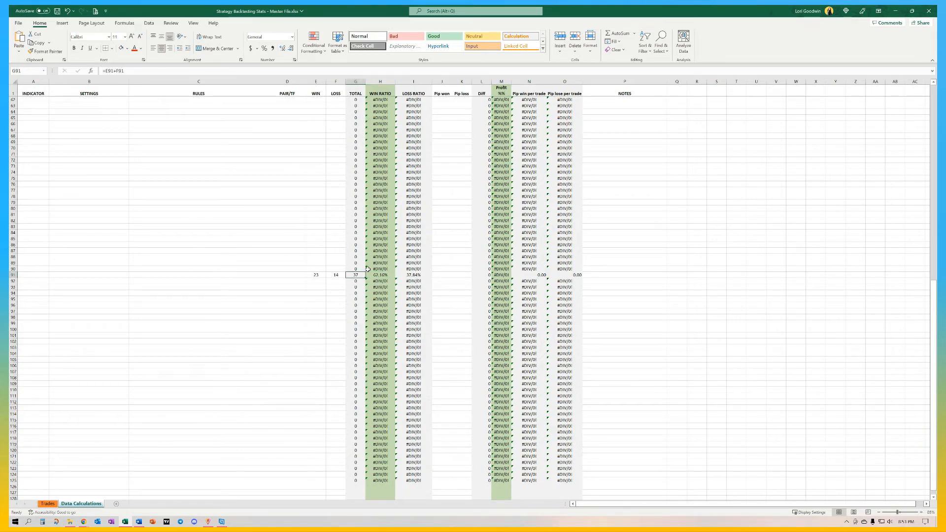
{"action": "key", "text": "Right"}
{"action": "key", "text": "Right"}
- Test row 91 with 1400 pips won and 700 pips lost, checking the Profit % and pip-per-trade formulas
{"action": "key", "text": "Right"}
{"action": "key", "text": "Right"}
{"action": "key", "text": "Left"}
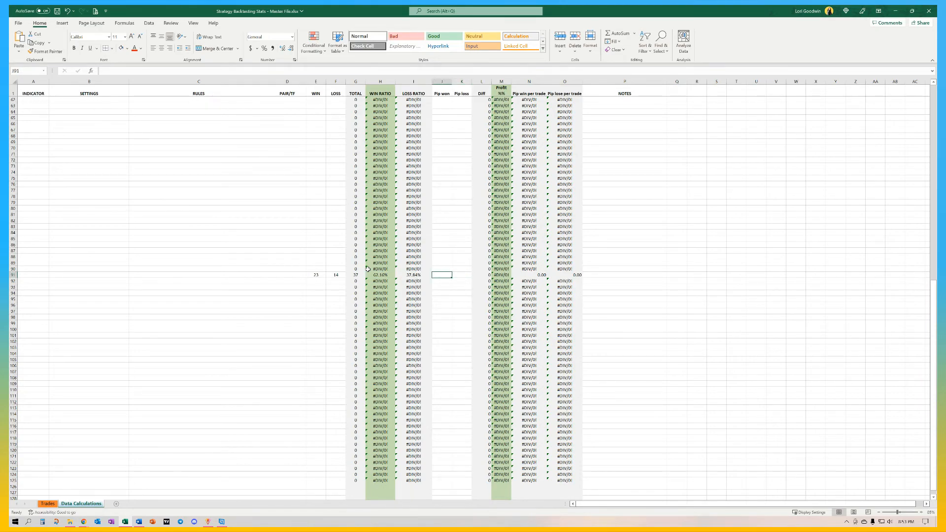
{"action": "type", "text": "1400"}
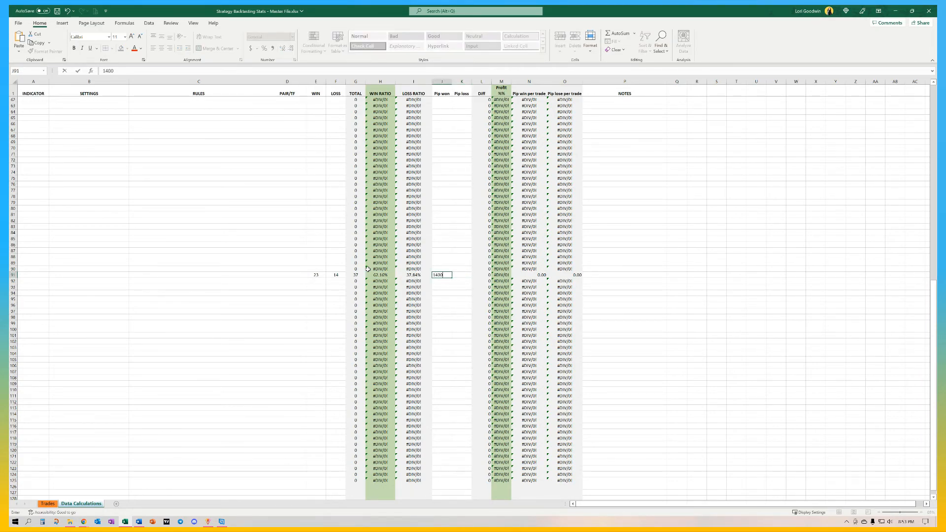
{"action": "key", "text": "Tab"}
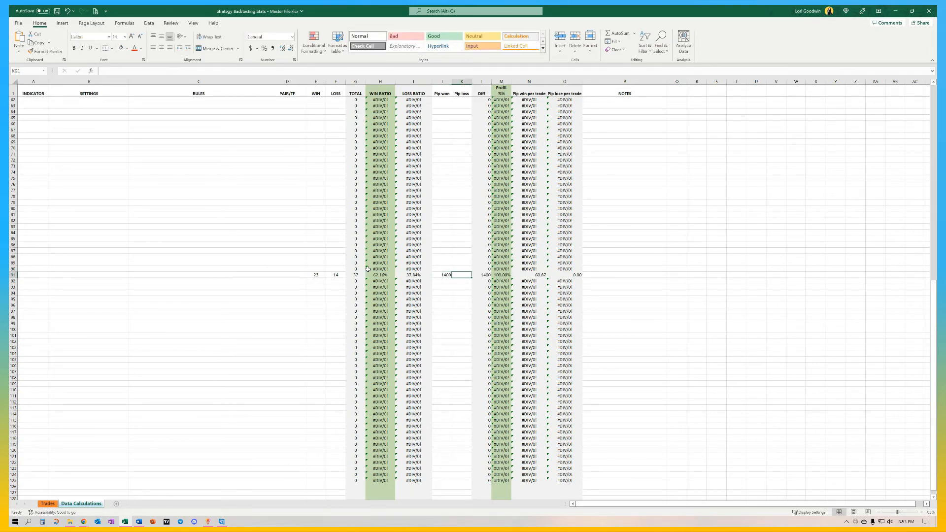
{"action": "type", "text": "700"}
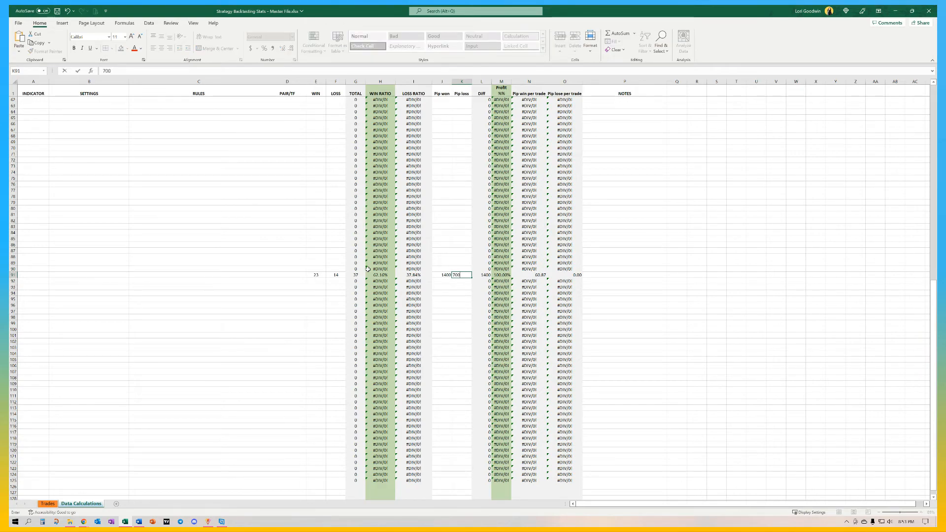
{"action": "key", "text": "Tab"}
{"action": "key", "text": "Tab"}
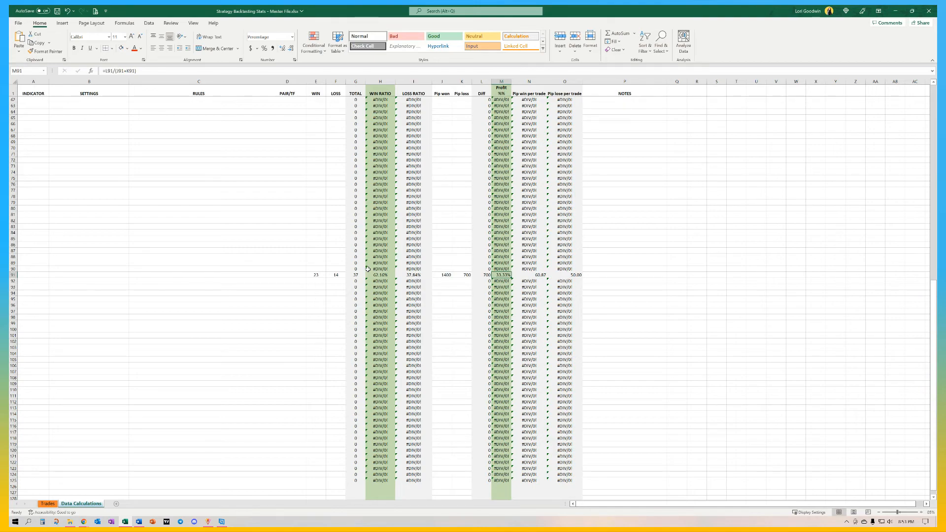
{"action": "key", "text": "Right"}
{"action": "key", "text": "Right"}
{"action": "key", "text": "Left"}
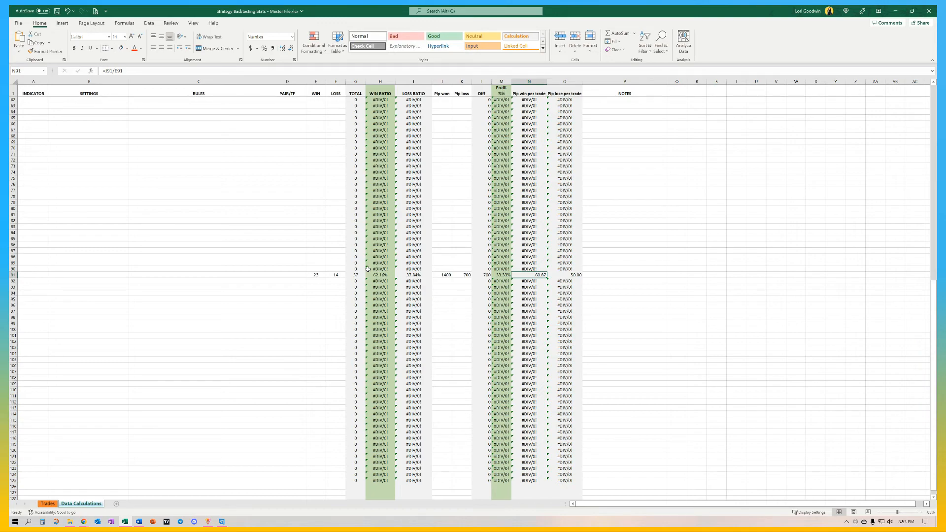
{"action": "key", "text": "Right"}
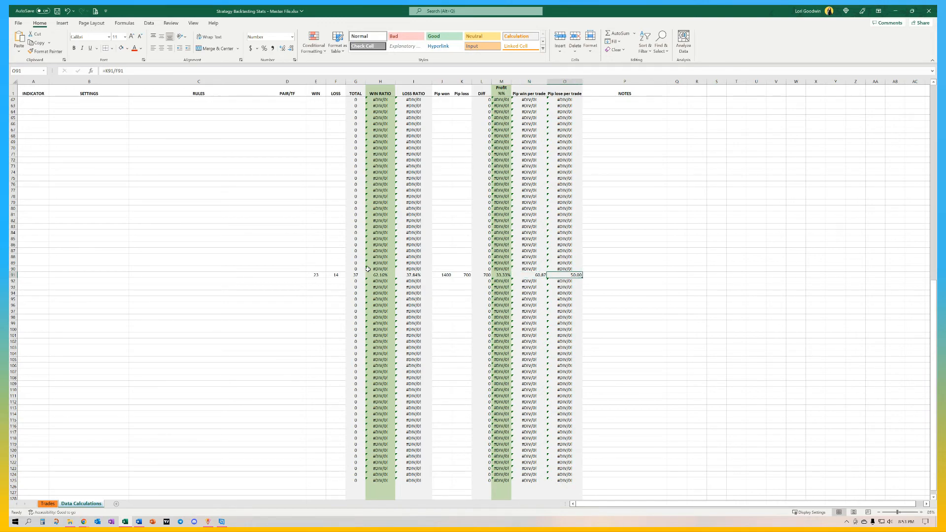
- Clear the test entries for WIN, LOSS, Pip won and Pip loss in row 91
{"action": "left_click_drag", "start_coordinate": [317, 275], "coordinate": [334, 275]}
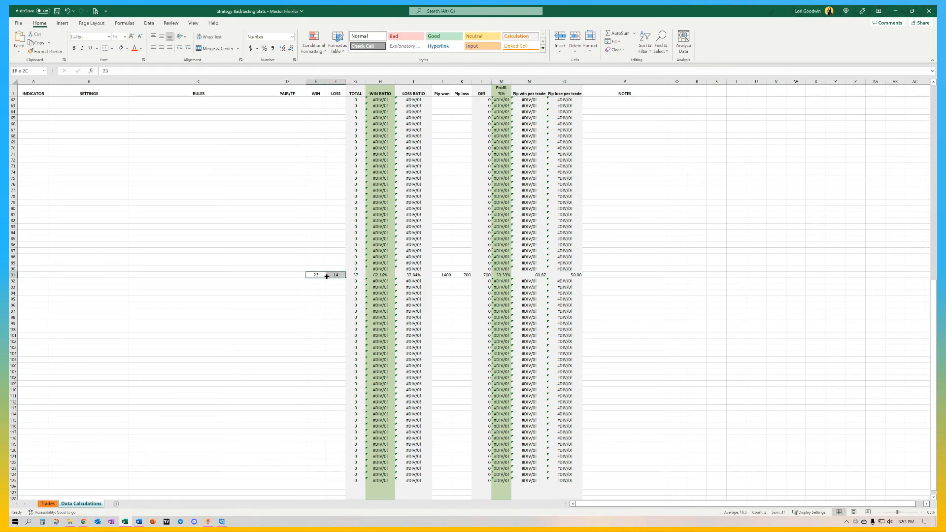
{"action": "key", "text": "Delete"}
{"action": "left_click_drag", "start_coordinate": [442, 275], "coordinate": [460, 278]}
{"action": "key", "text": "Delete"}
- Delete the sample WIN, LOSS, Pip won and Pip loss values in row 3, keeping the formula cells
{"action": "scroll", "coordinate": [447, 251], "scroll_direction": "up", "scroll_amount": 7}
{"action": "left_click", "coordinate": [448, 249]}
{"action": "scroll", "coordinate": [448, 249], "scroll_direction": "up", "scroll_amount": 7}
{"action": "scroll", "coordinate": [448, 249], "scroll_direction": "up", "scroll_amount": 6}
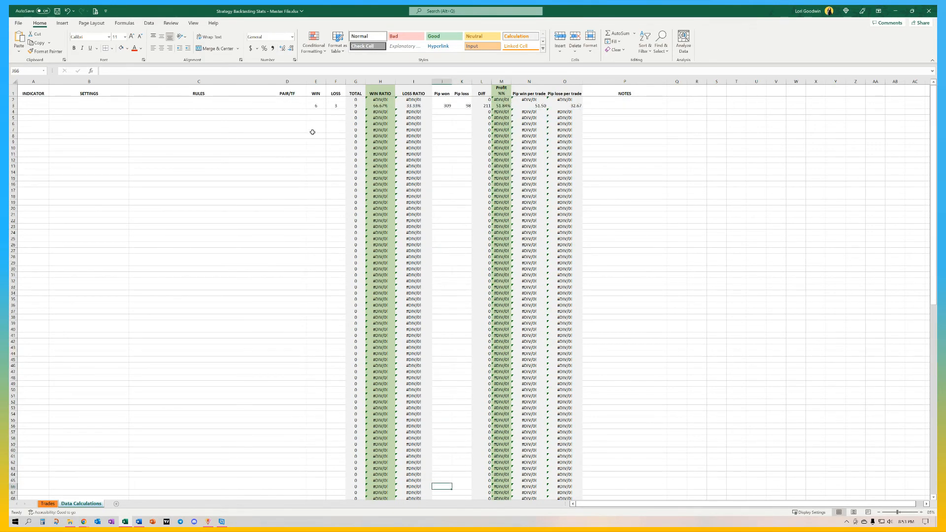
{"action": "left_click", "coordinate": [318, 106]}
{"action": "left_click_drag", "start_coordinate": [319, 105], "coordinate": [336, 106]}
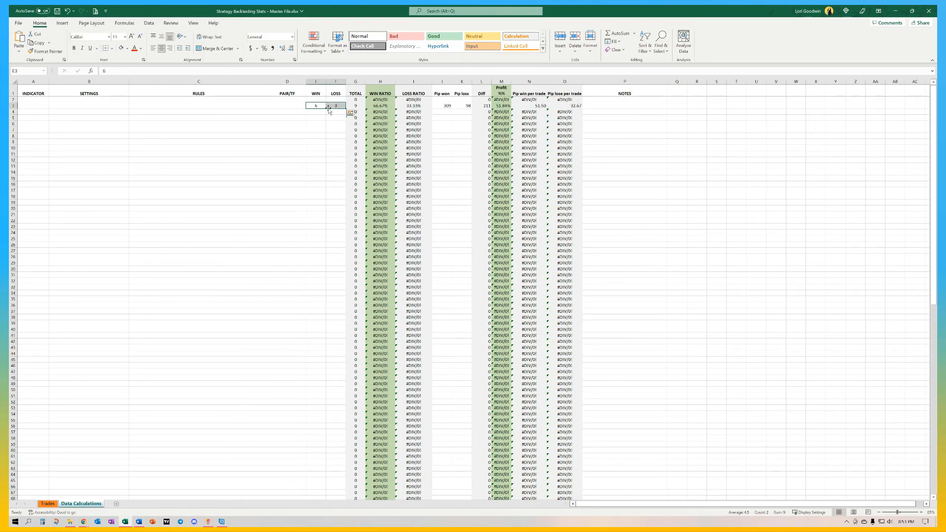
{"action": "key", "text": "Delete"}
{"action": "left_click_drag", "start_coordinate": [444, 106], "coordinate": [463, 106]}
{"action": "key", "text": "Delete"}
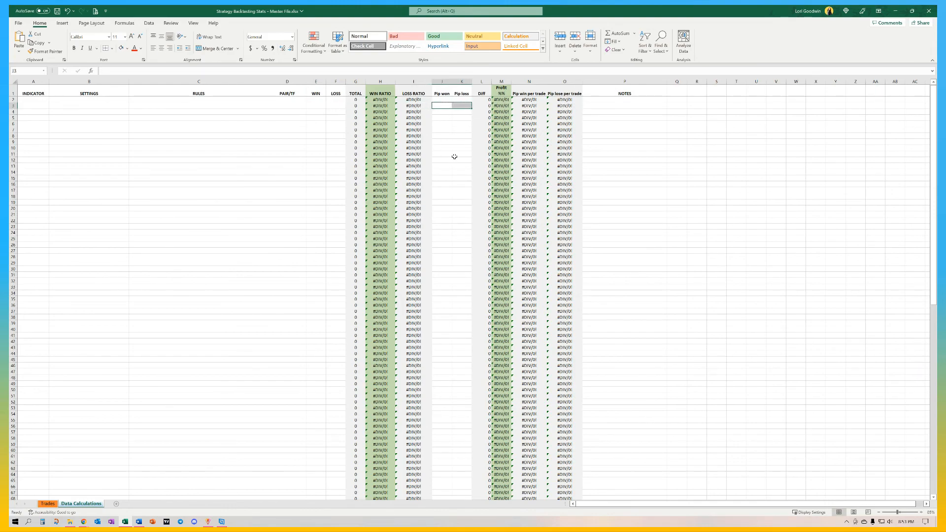